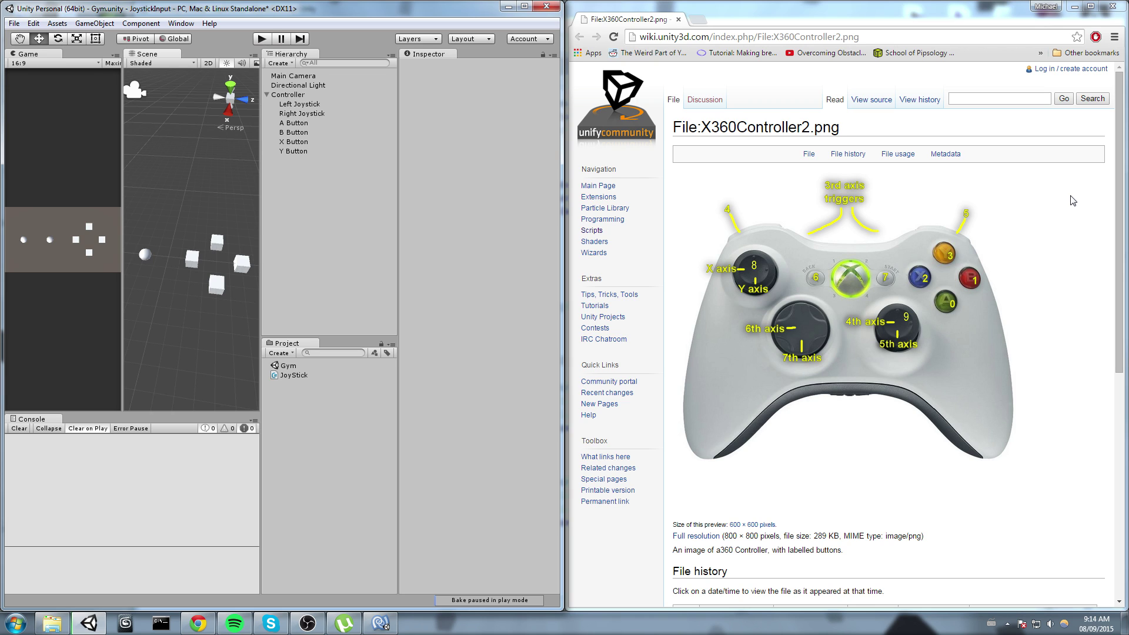
- Open the project's Input settings from Edit > Project Settings > Input
left_click(347, 168)
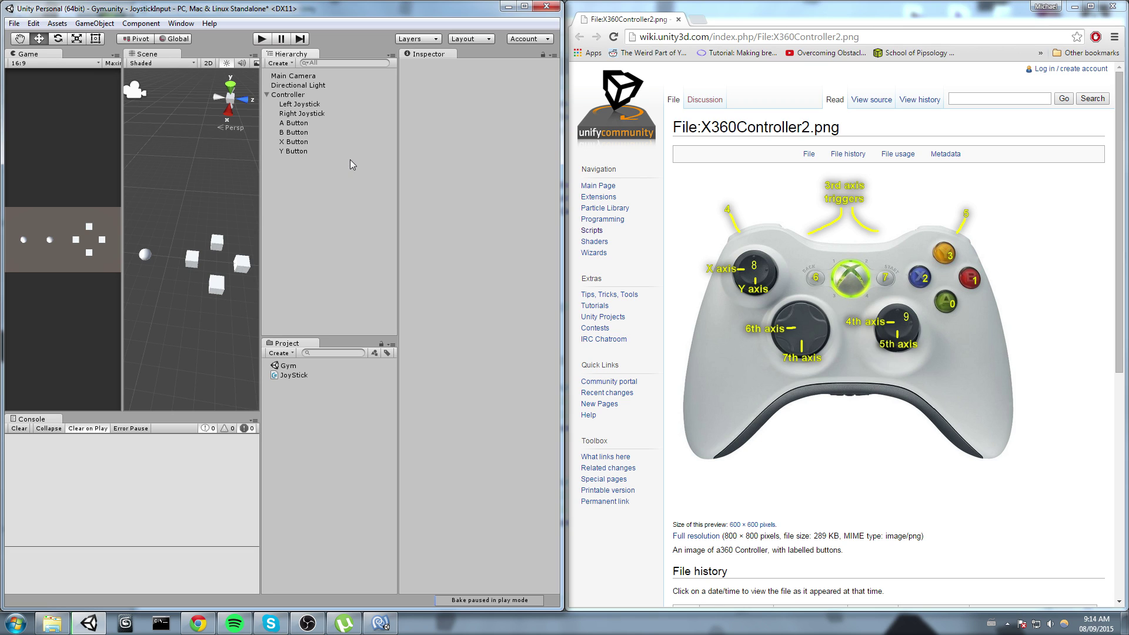
left_click(33, 23)
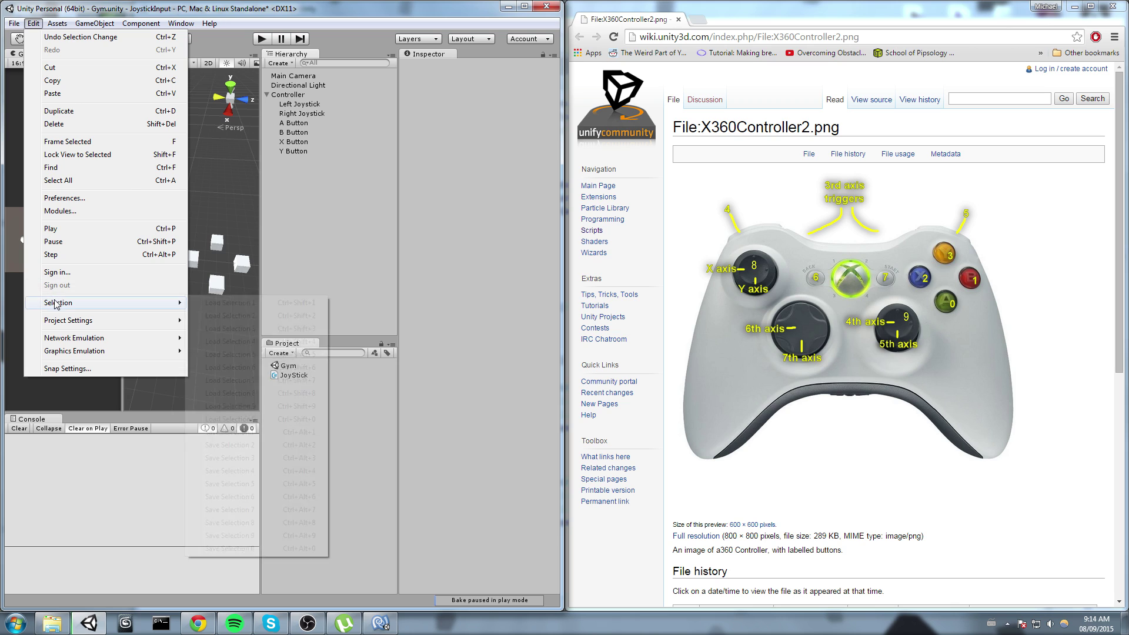
mouse_move(70, 327)
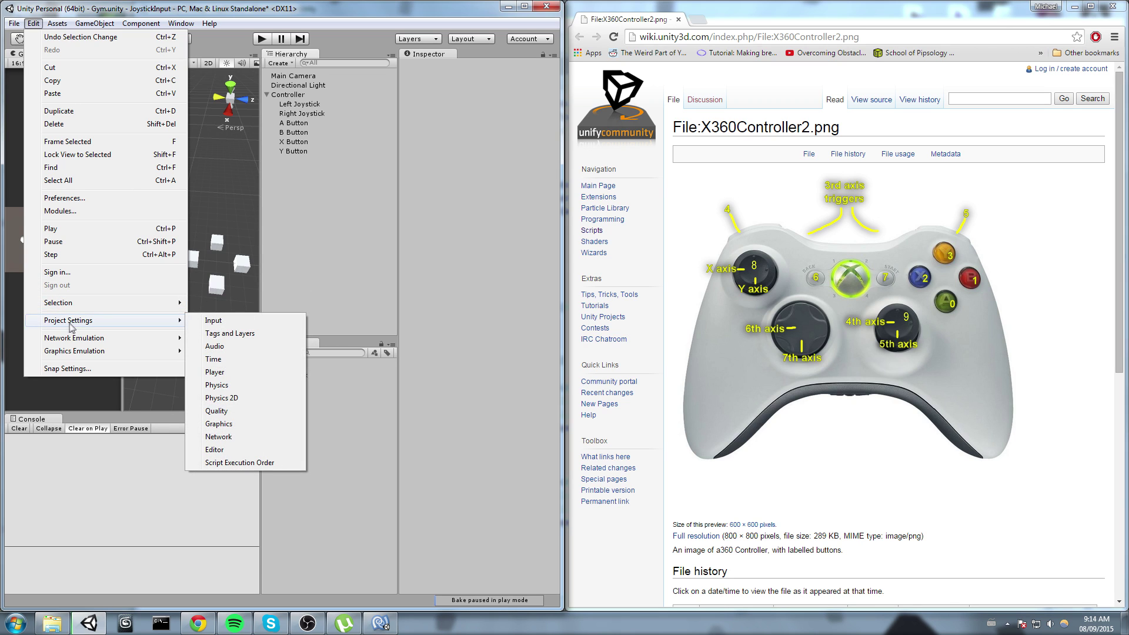
left_click(240, 323)
- Set the Input Manager's Axes size to 8, creating Element 0 through Element 7
left_click(499, 102)
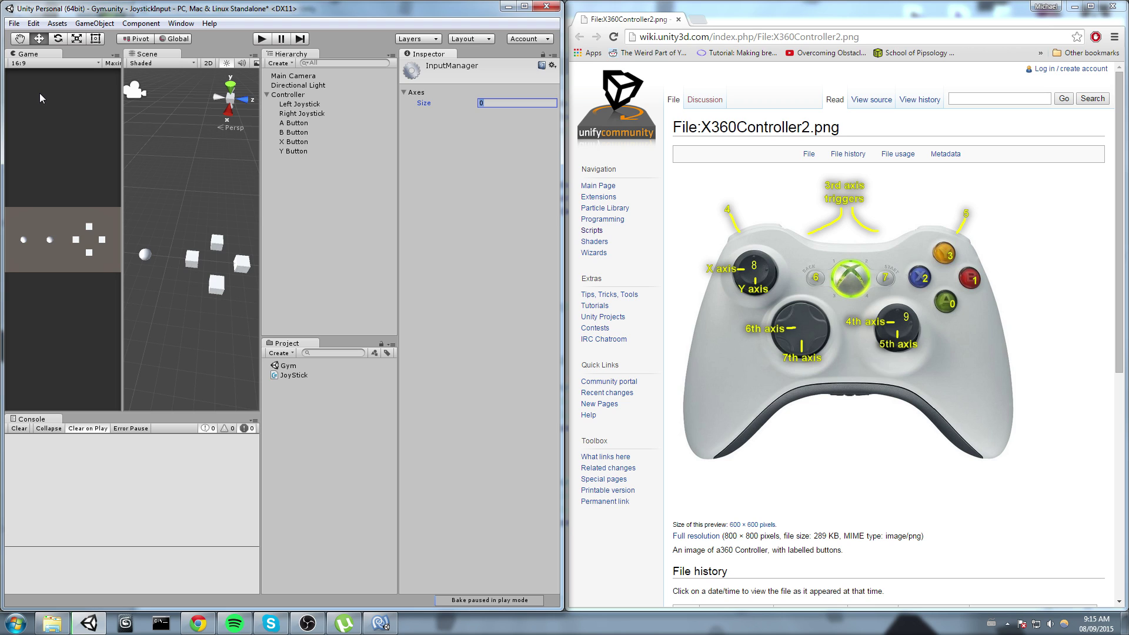
double_click(483, 101)
type("1")
key("Return")
type("8")
key("Return")
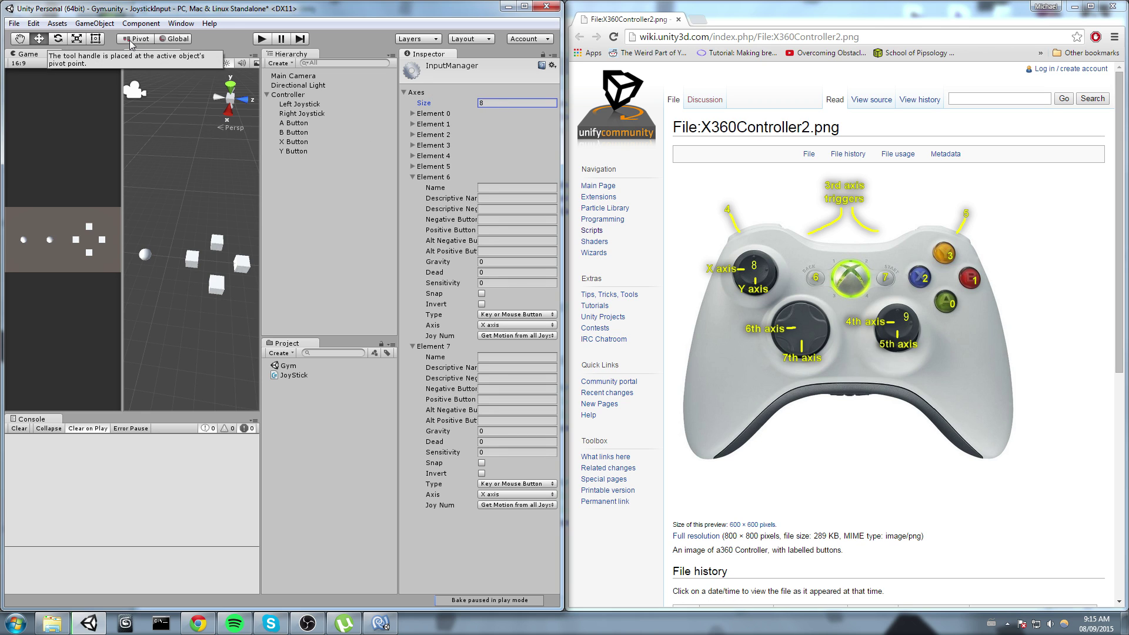
left_click(412, 178)
- Name Element 0 'AButton' and Element 1 'BButton'
left_click(414, 188)
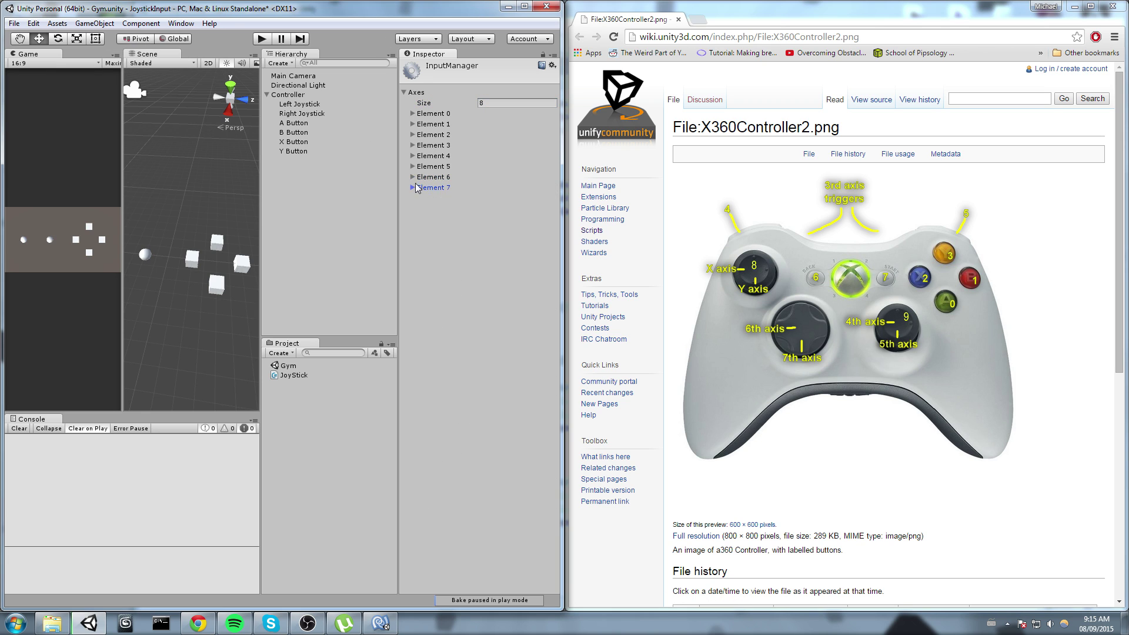
left_click(449, 115)
left_click(517, 124)
type("A")
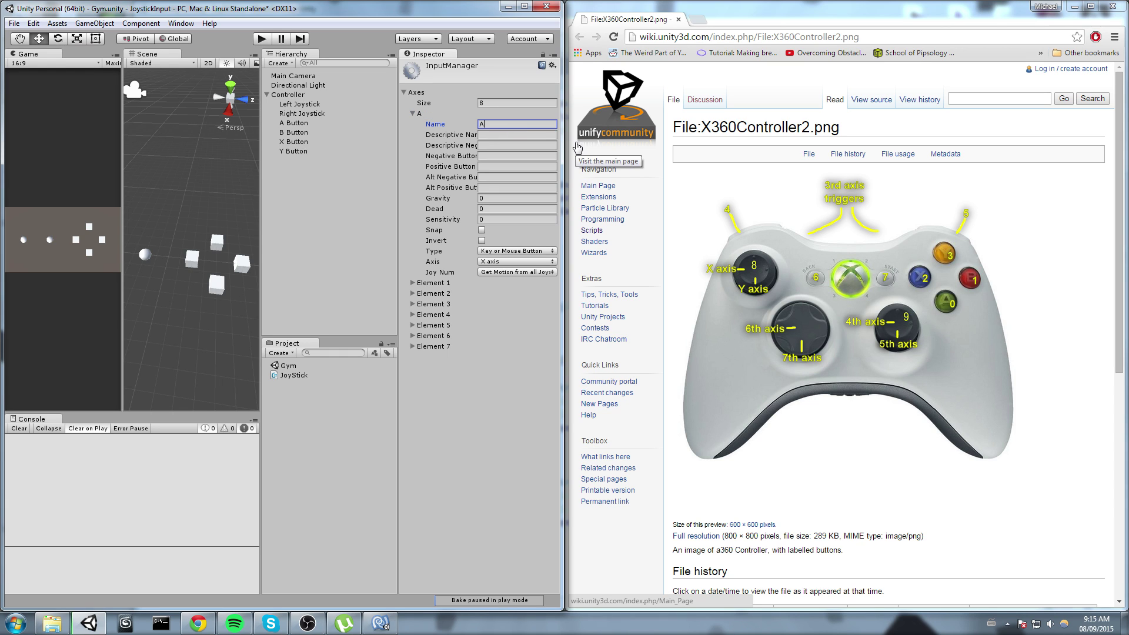
type("Button")
left_click(432, 114)
left_click(445, 129)
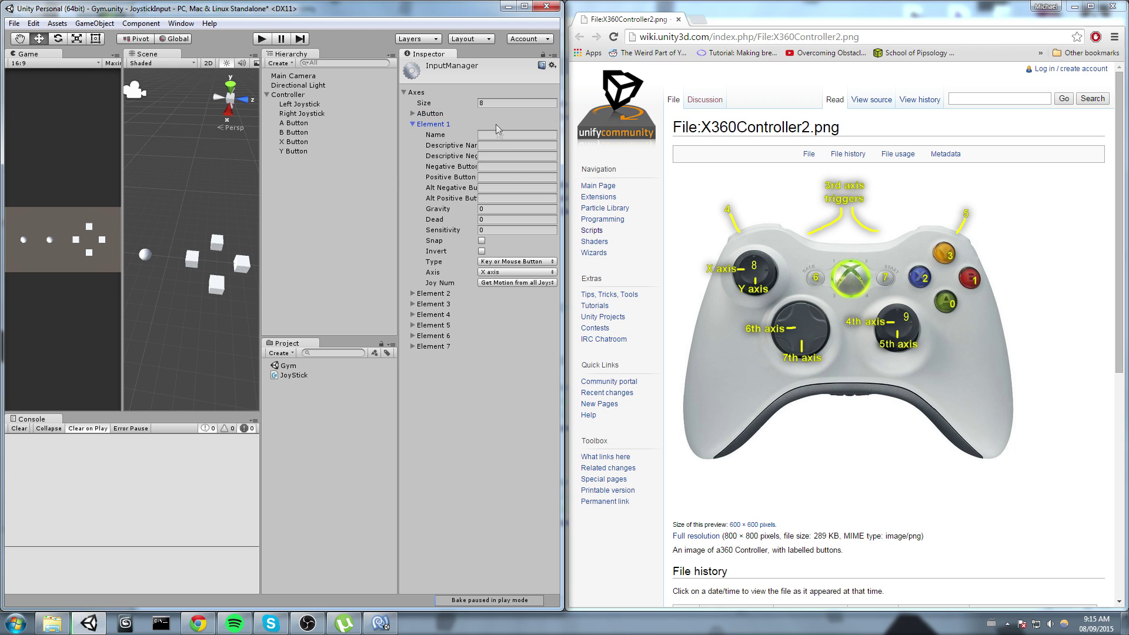
left_click(498, 134)
type("AButton")
key("BackSpace")
type("B")
- Name Element 2 'XButton'
left_click(447, 124)
double_click(447, 135)
left_click(448, 145)
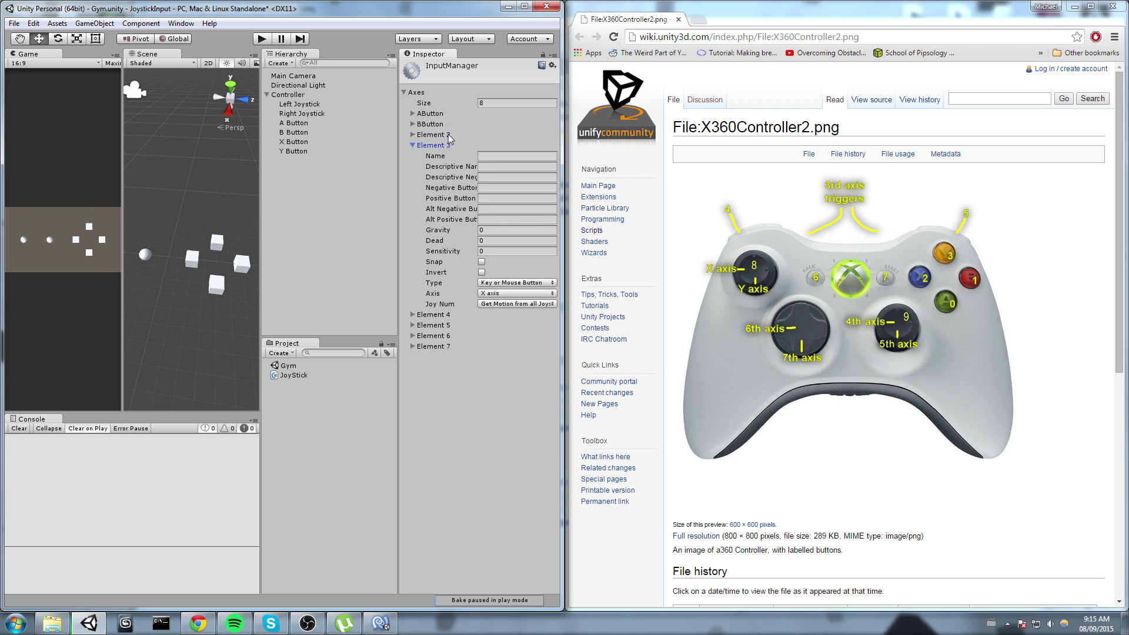
left_click(447, 135)
left_click(498, 145)
type("XAButton")
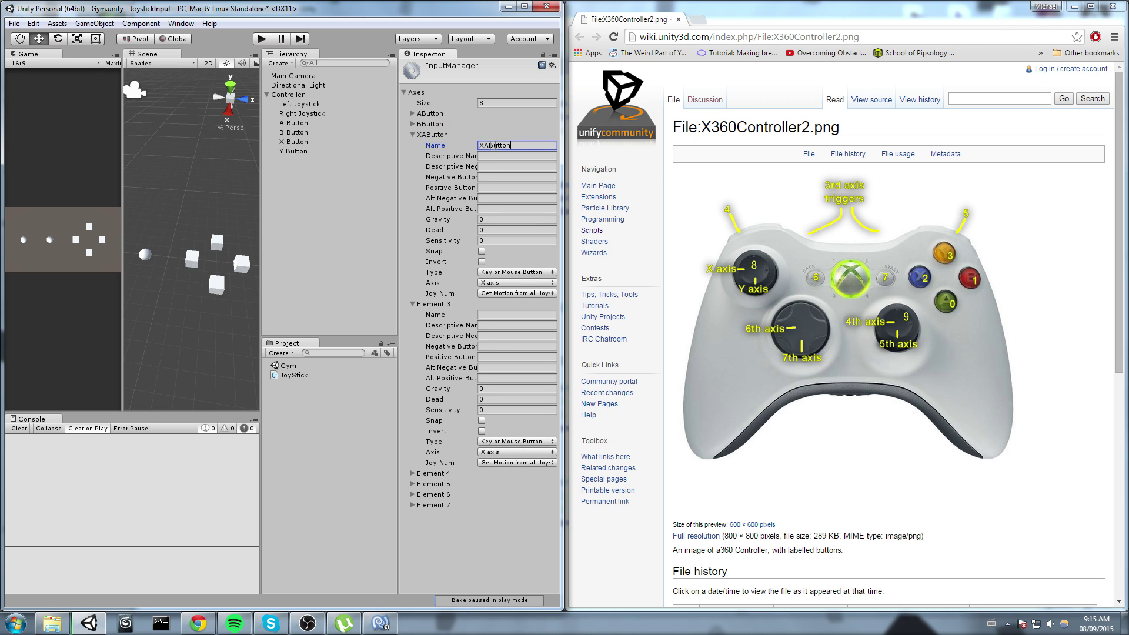
left_click(488, 145)
key("BackSpace")
left_click(446, 135)
- Name Element 3 'YButton'
left_click(445, 147)
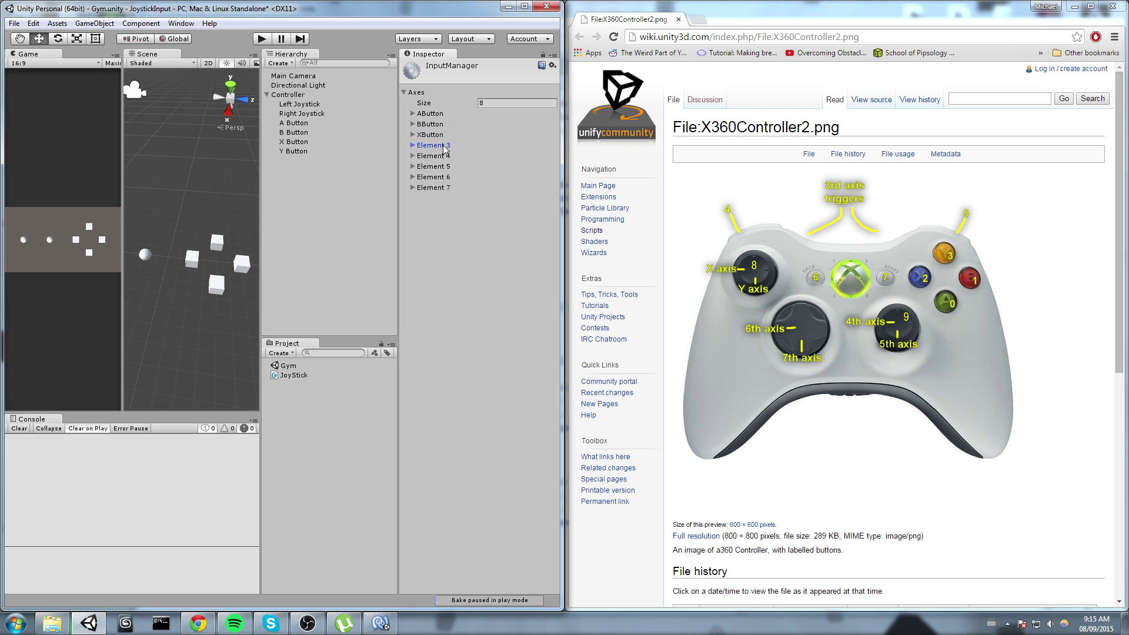
left_click(444, 147)
left_click(455, 156)
type("YAButton")
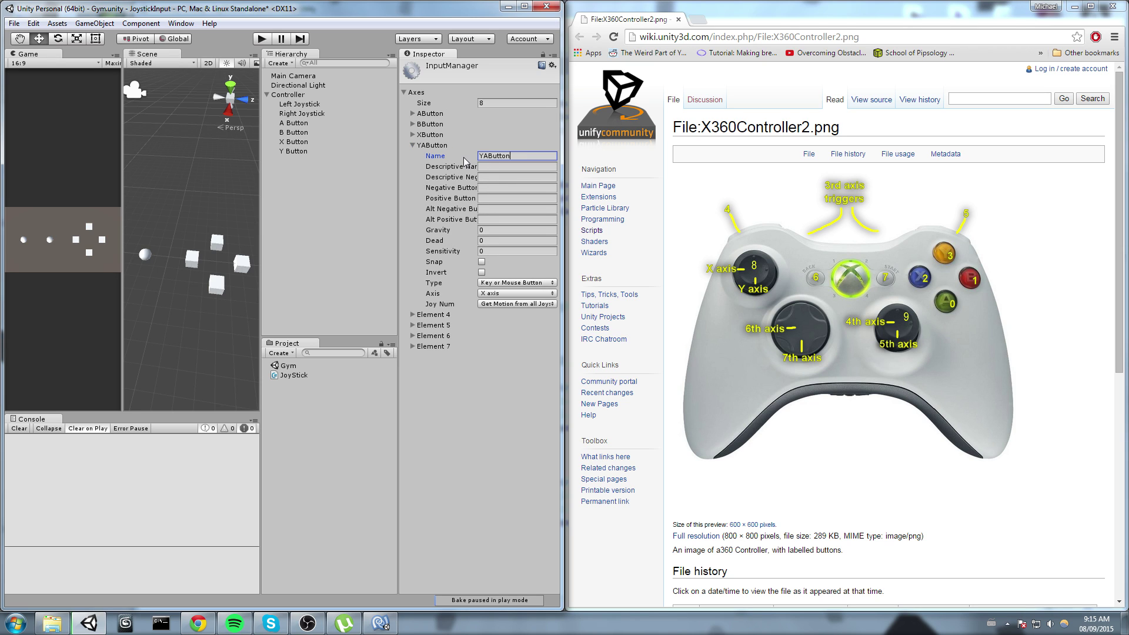
key("Delete")
left_click(446, 146)
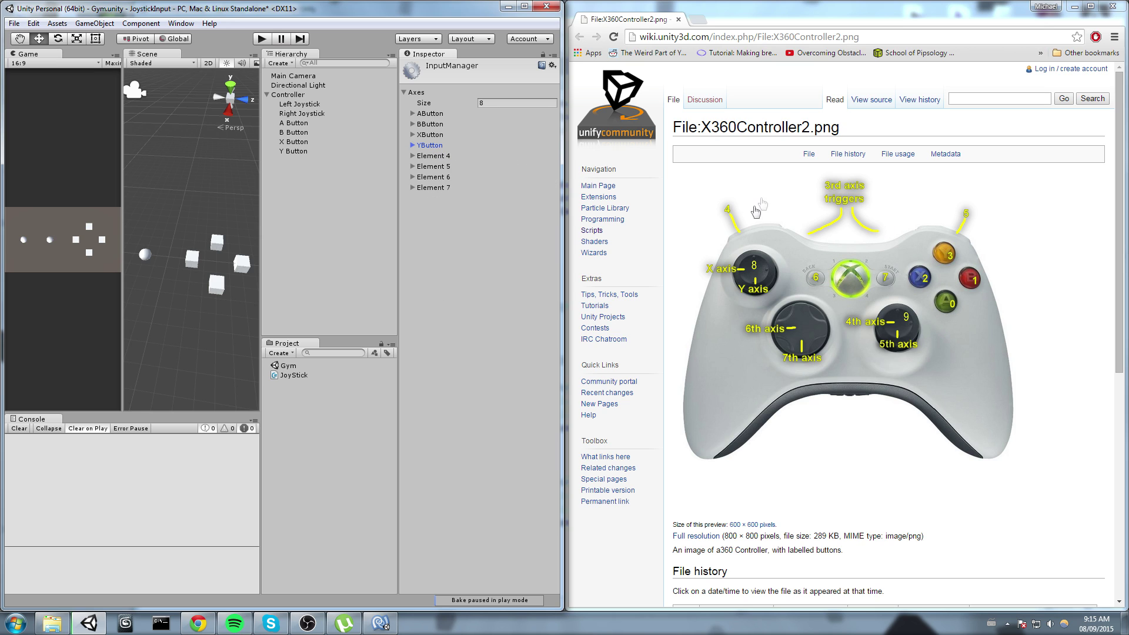
- Name Element 4 'LeftJoystickHorizontal'
left_click(435, 155)
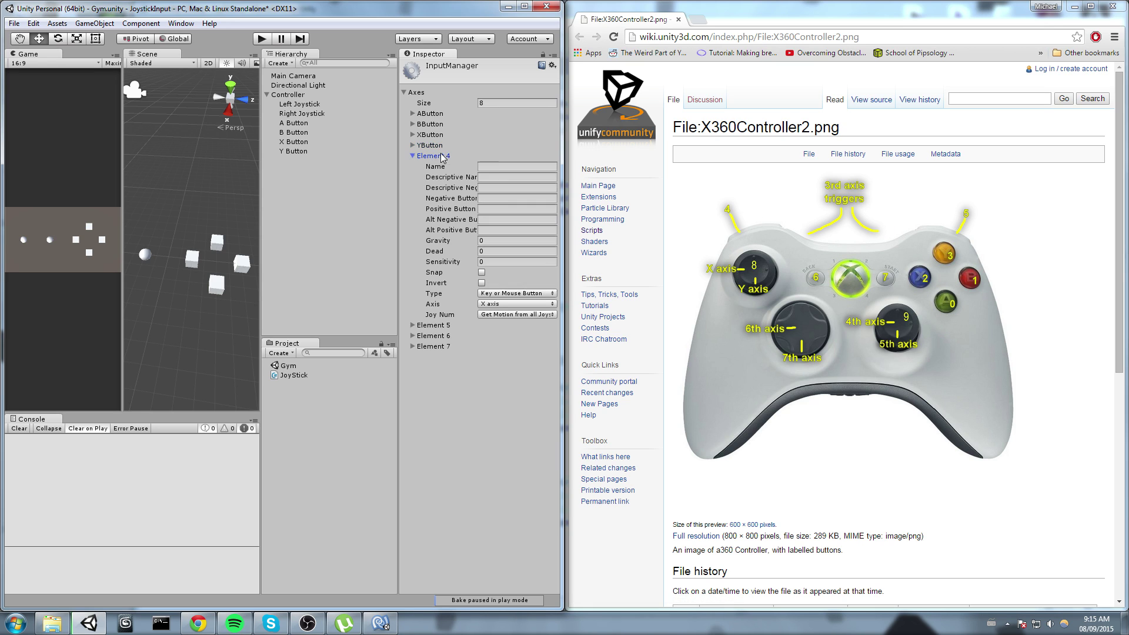
left_click(505, 170)
type("LeftJoyst")
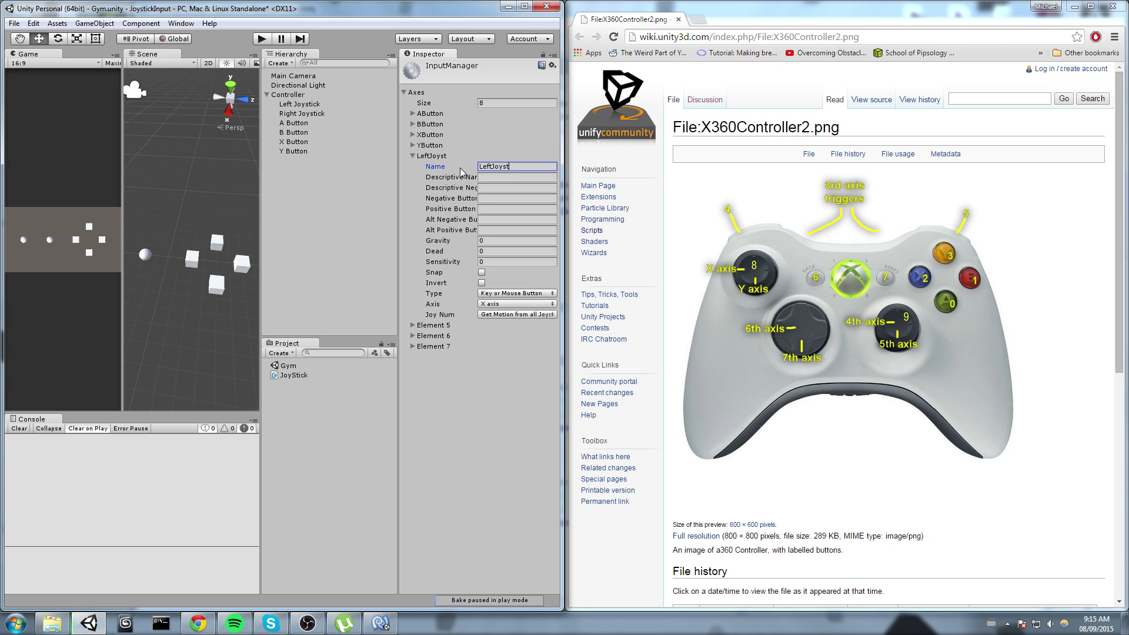
type("ickHorizontal")
left_click(468, 156)
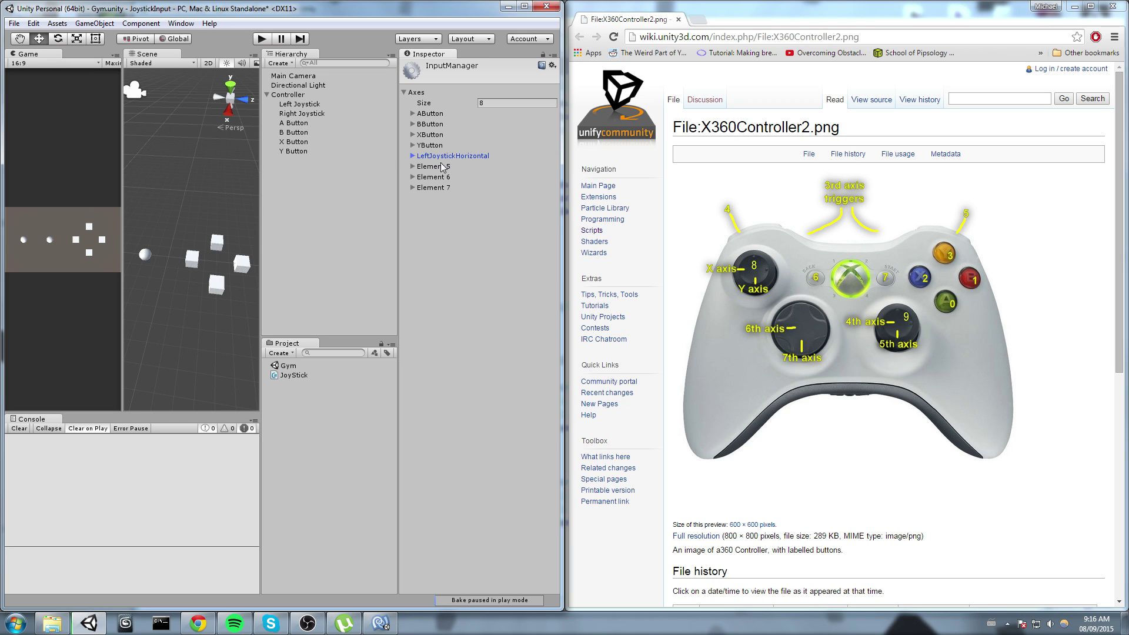
- Name Element 5 'LeftJoystickVertical' by pasting and editing the previous name
left_click(444, 166)
left_click(519, 176)
type("LeftJoystickHorizontal")
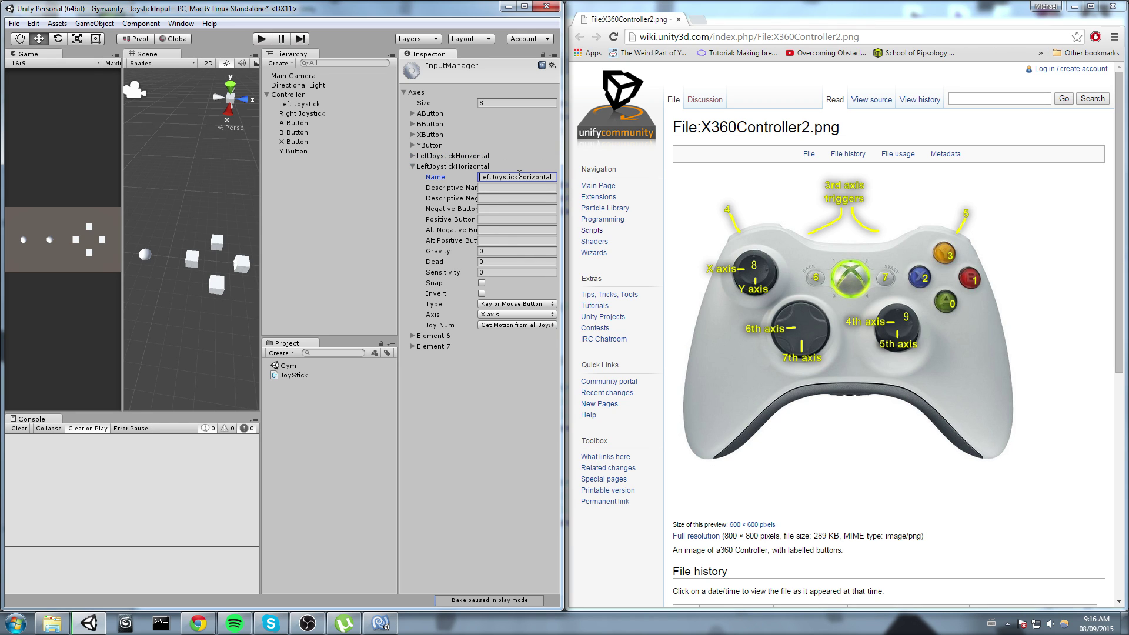
key("shift+Left")
key("shift+Left")
key("shift+Left")
key("shift+Left")
key("shift+Left")
key("shift+Left")
key("shift+Left")
key("shift+Left")
key("shift+Left")
key("shift+Left")
type("Vertical")
left_click(450, 168)
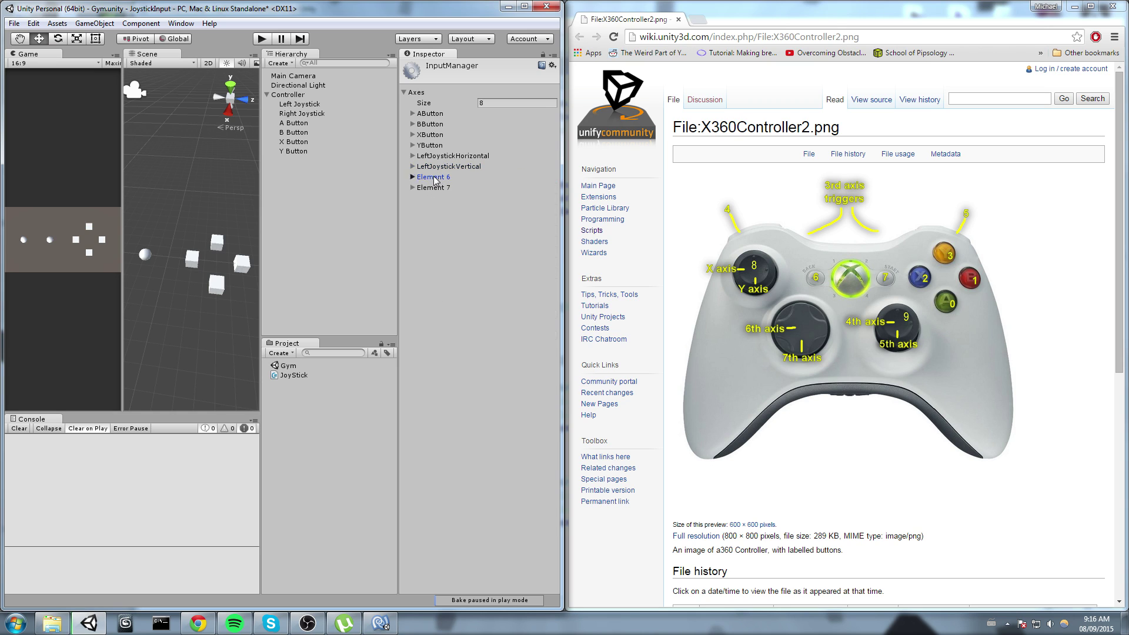
- Name Element 6 'RightJoystickHorizontal'
left_click(435, 177)
left_click(517, 187)
type("LeftJoystickHorizontal")
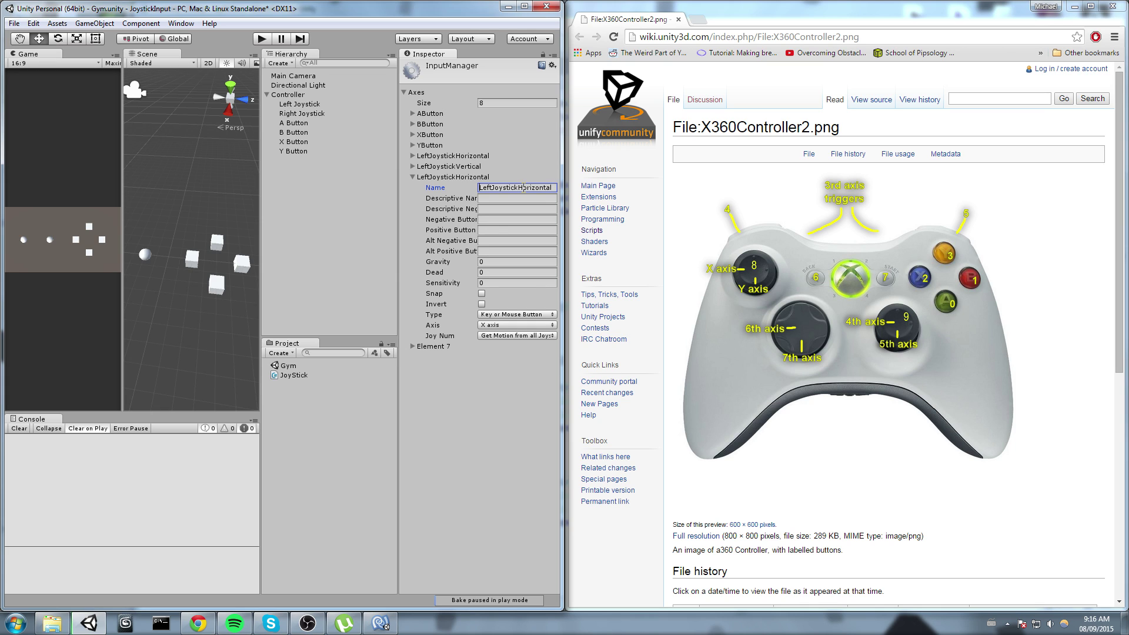
key("shift+Right")
key("shift+Right")
key("shift+Right")
key("shift+Right")
type("Right")
left_click(507, 177)
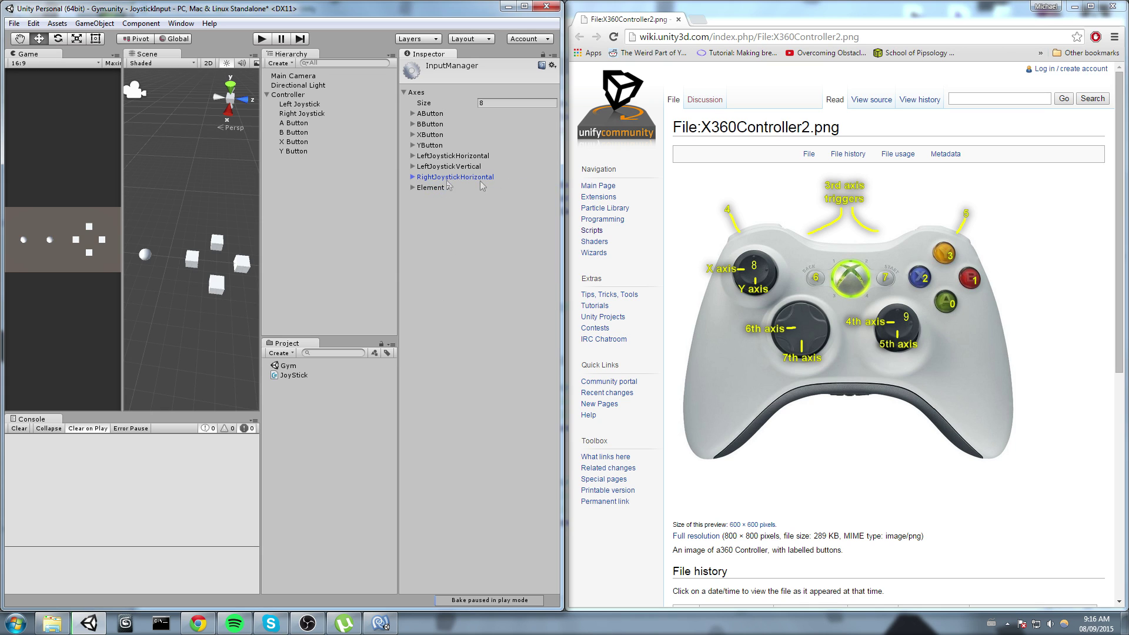
- Name Element 7 'RightJoystickVertical'
left_click(436, 187)
left_click(481, 198)
type("LeftJoystickHorizontal")
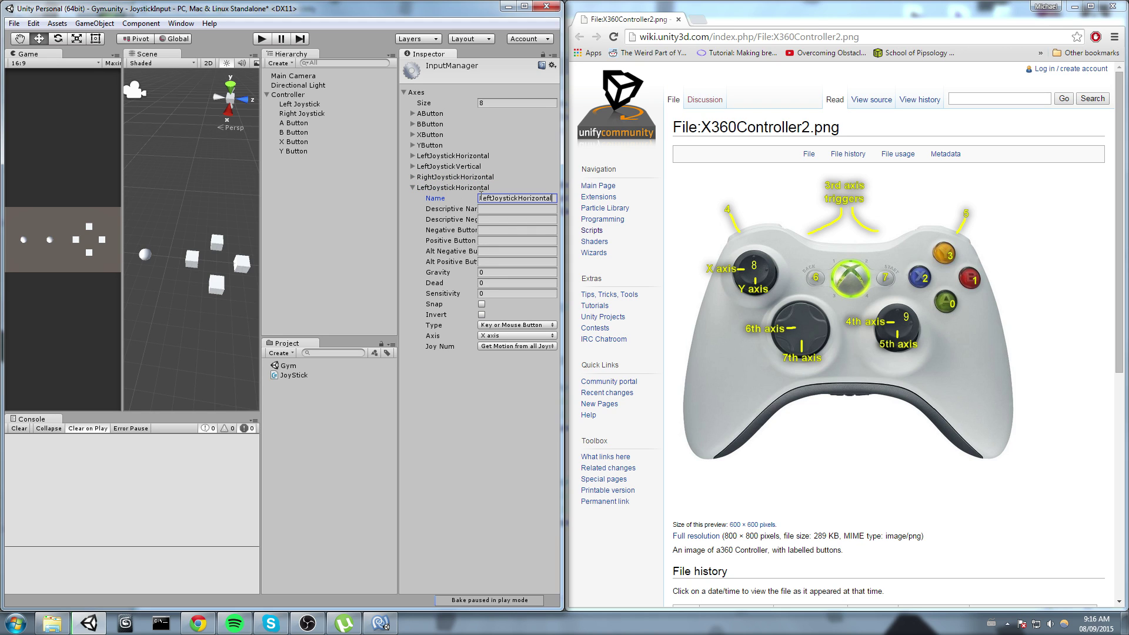
key("BackSpace")
key("BackSpace")
key("BackSpace")
key("BackSpace")
key("BackSpace")
key("BackSpace")
key("BackSpace")
key("BackSpace")
key("BackSpace")
key("BackSpace")
key("BackSpace")
type("kVertical")
key("shift+Right")
key("shift+Right")
key("shift+Right")
key("shift+Right")
type("Right")
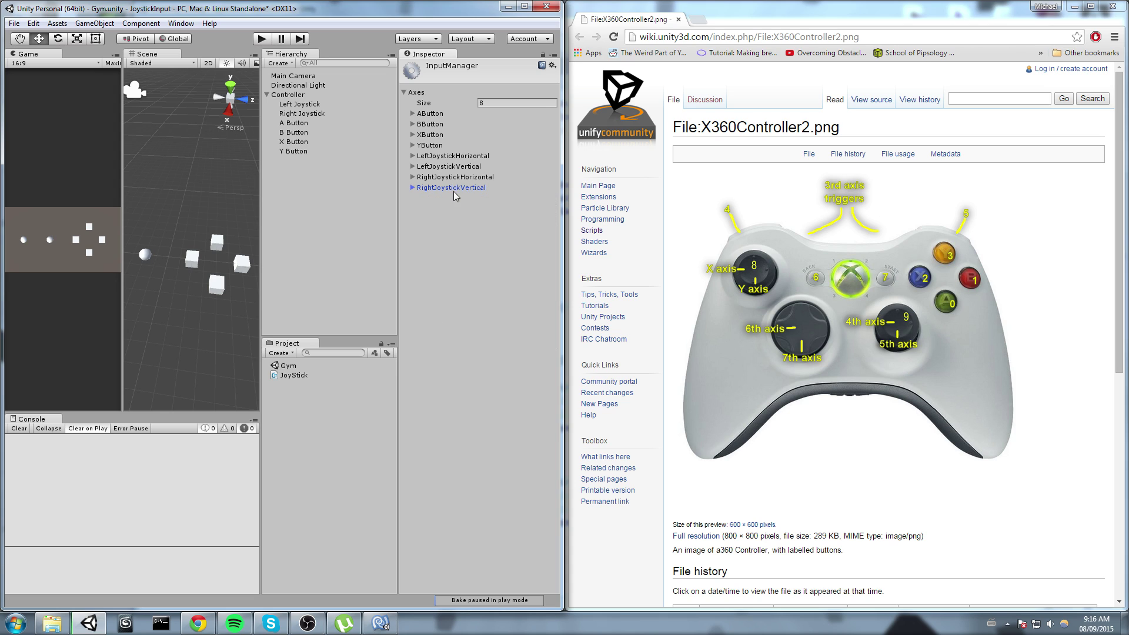
left_click(455, 188)
- Set AButton's Positive Button to 'joystick button 0'
left_click(450, 282)
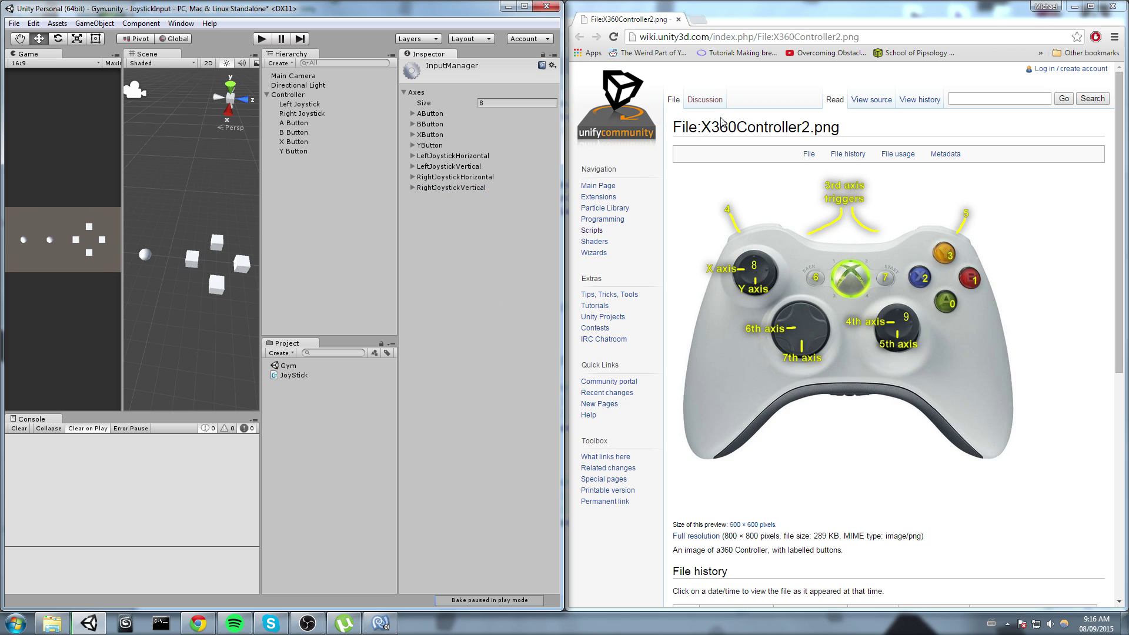
left_click(435, 114)
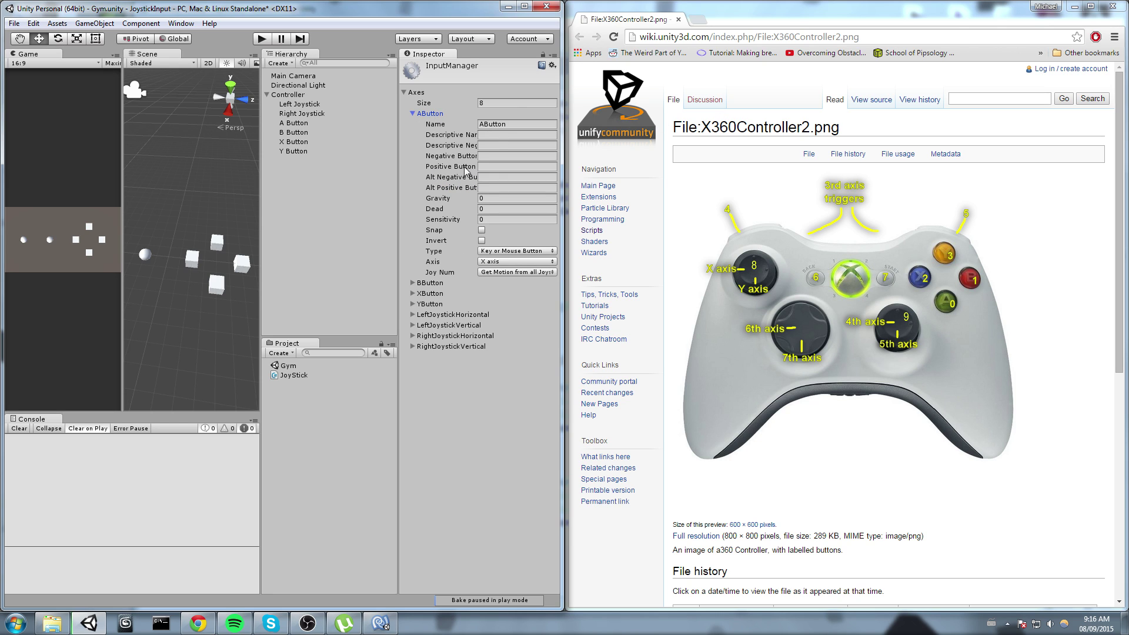
left_click(491, 135)
left_click(503, 167)
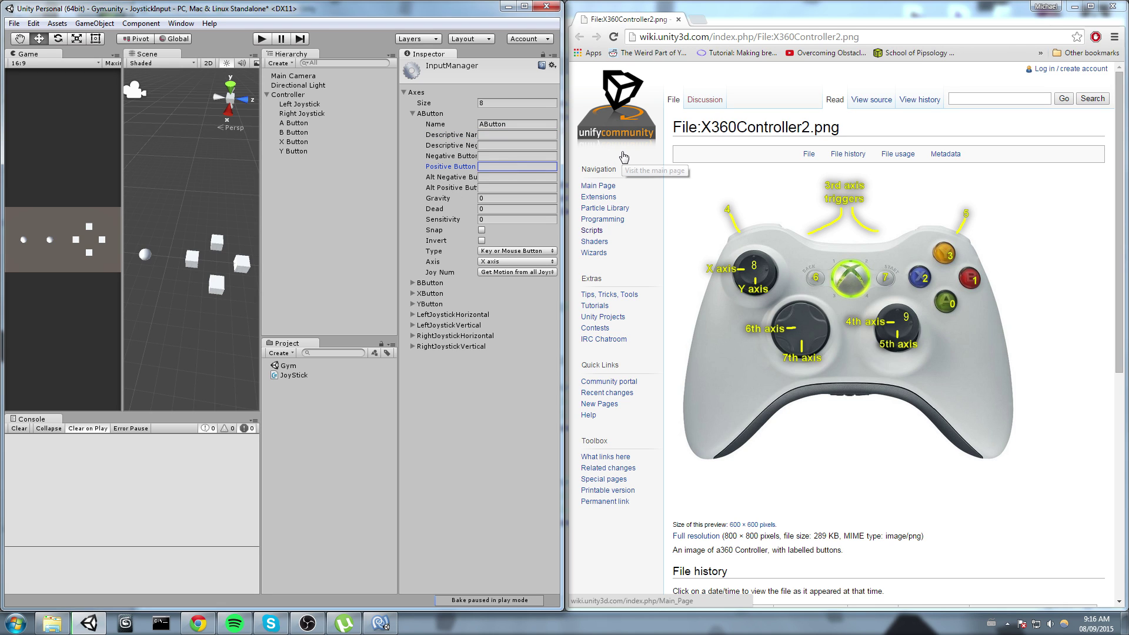
key("t")
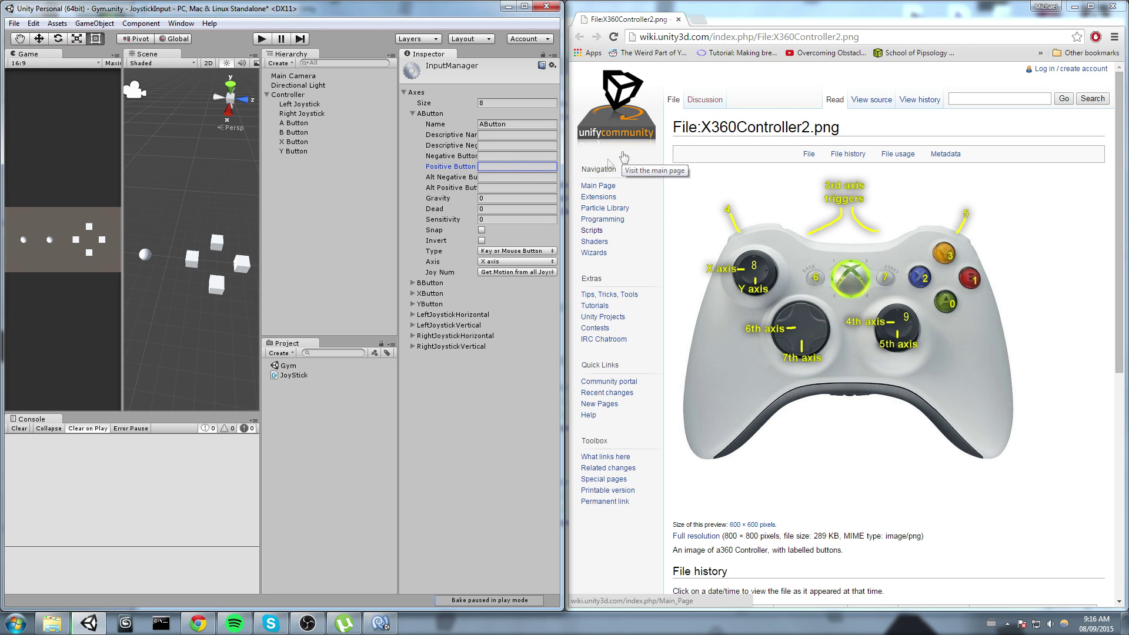
type("jo")
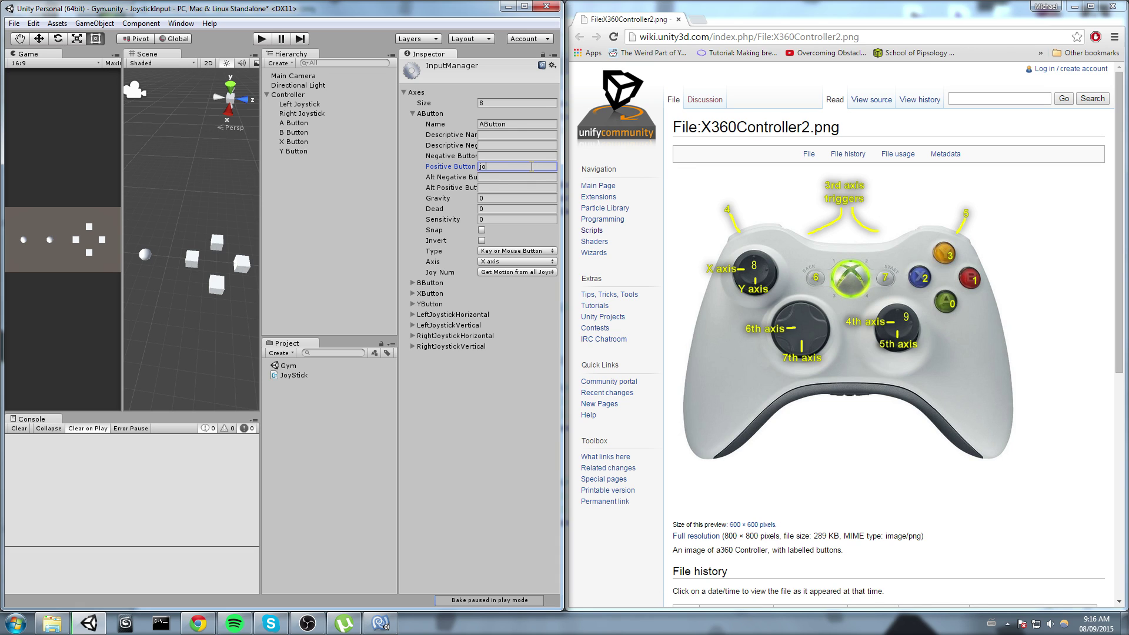
type("ystick button 0")
right_click(933, 313)
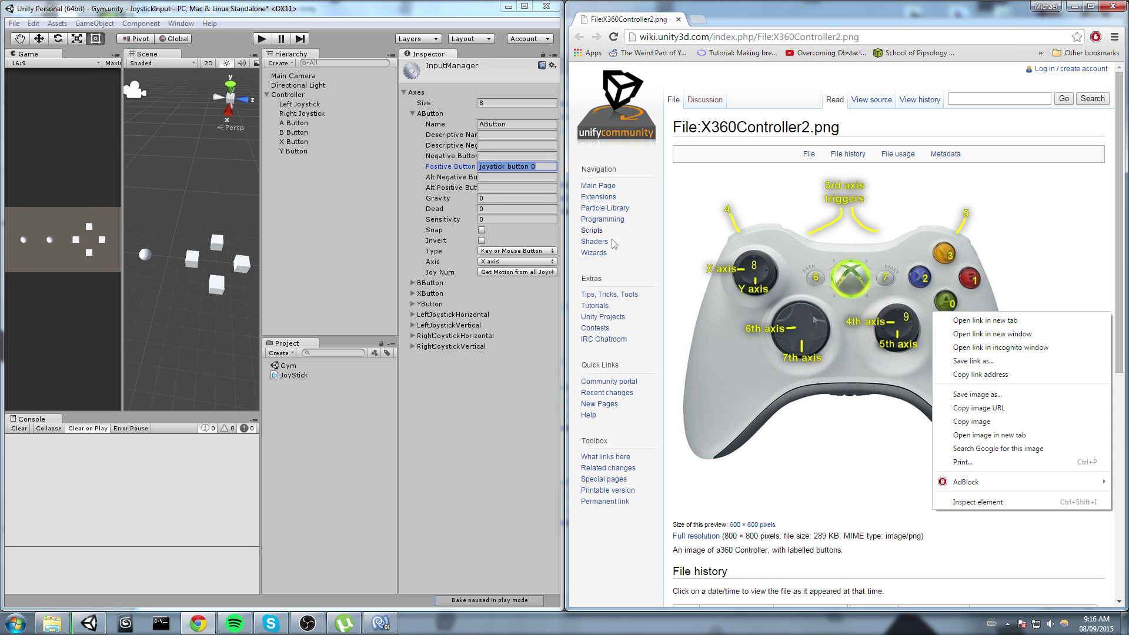
left_click(546, 165)
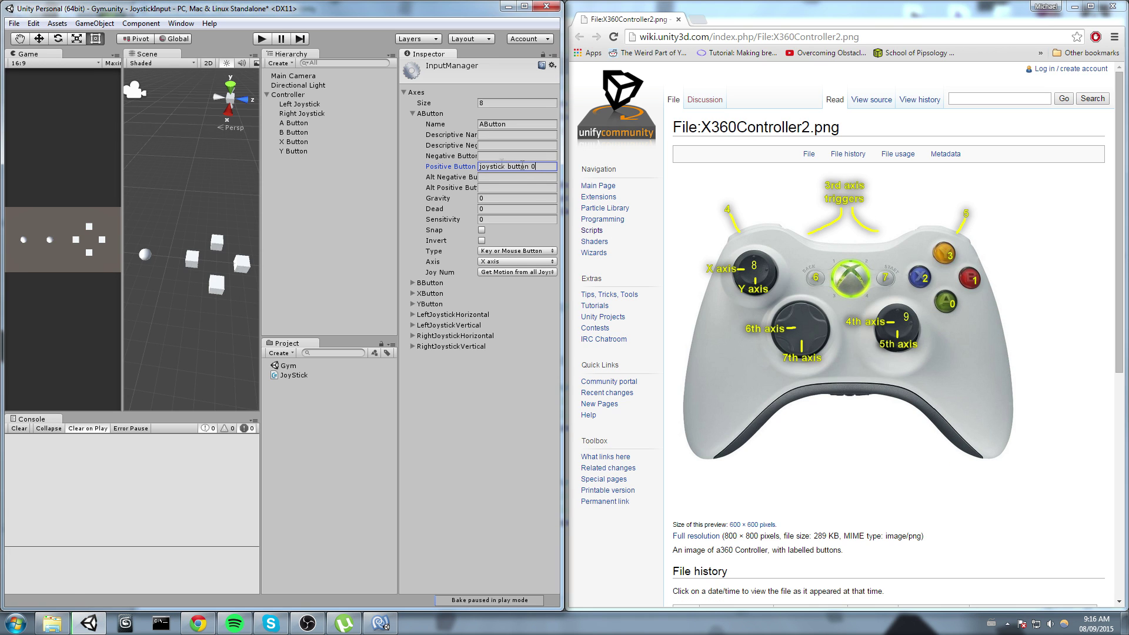
left_click_drag(547, 167, 435, 155)
key("ctrl+c")
left_click(518, 167)
key("ctrl+a")
key("BackSpace")
key("ctrl+v")
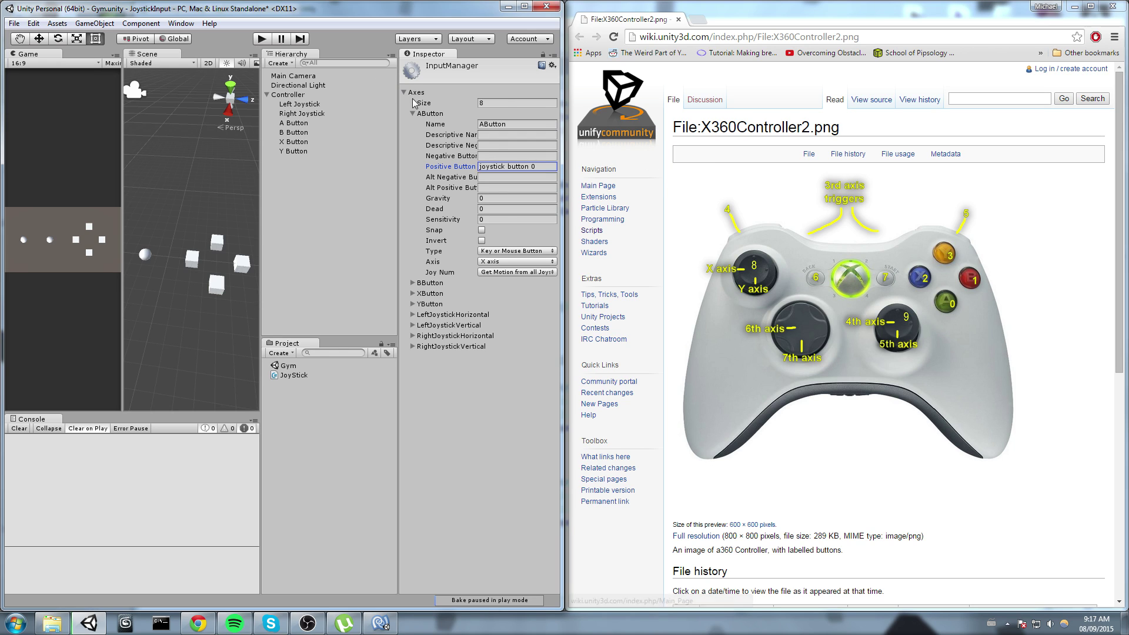
left_click(427, 113)
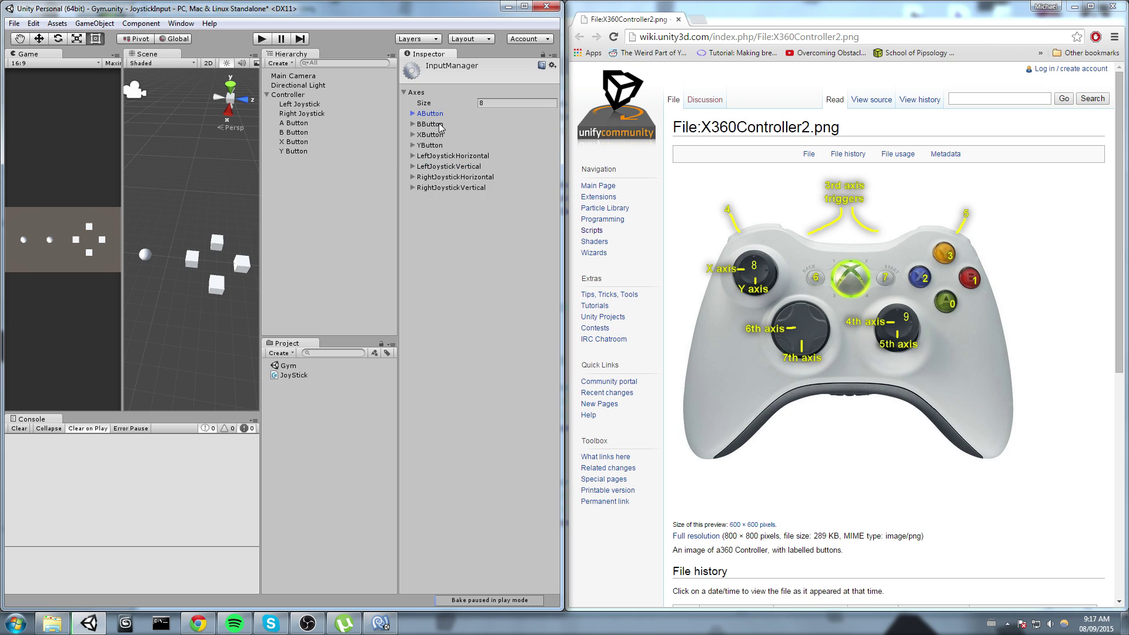
- Set the Positive Button of BButton, XButton and YButton to joystick button 1, 2 and 3
left_click(440, 125)
left_click(500, 177)
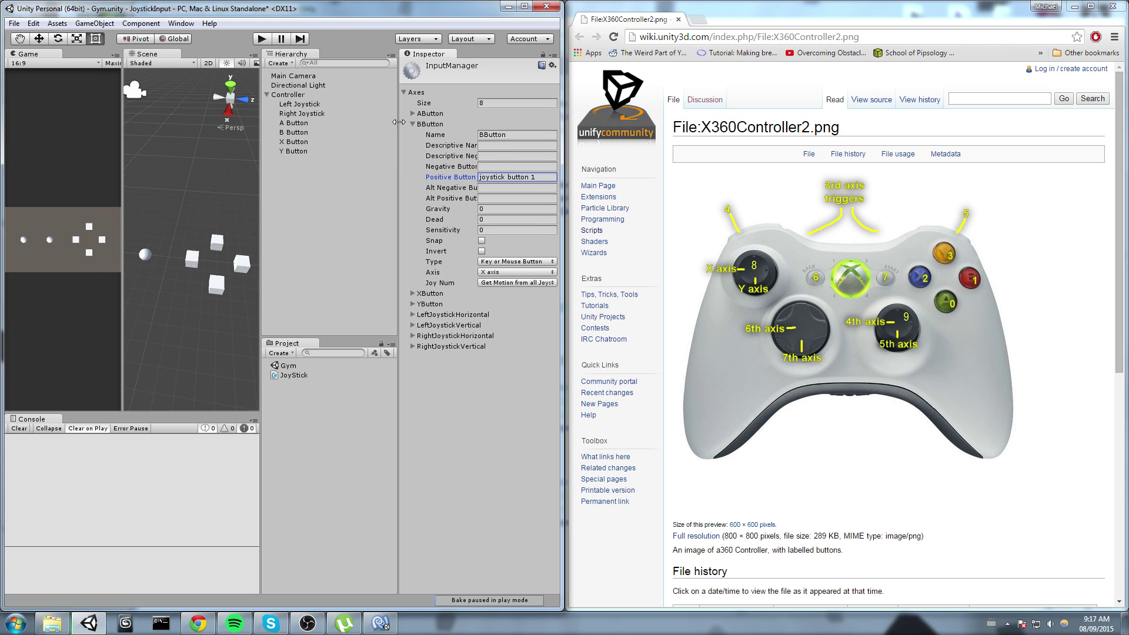
left_click(432, 125)
left_click(432, 136)
left_click(522, 188)
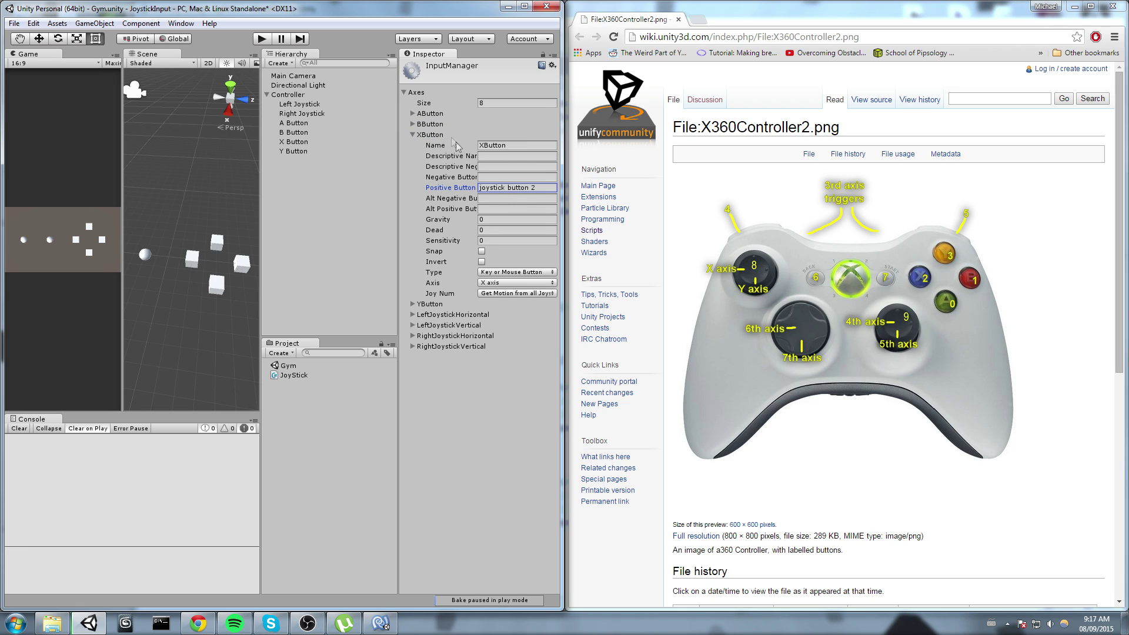
left_click(431, 134)
left_click(431, 146)
left_click(514, 198)
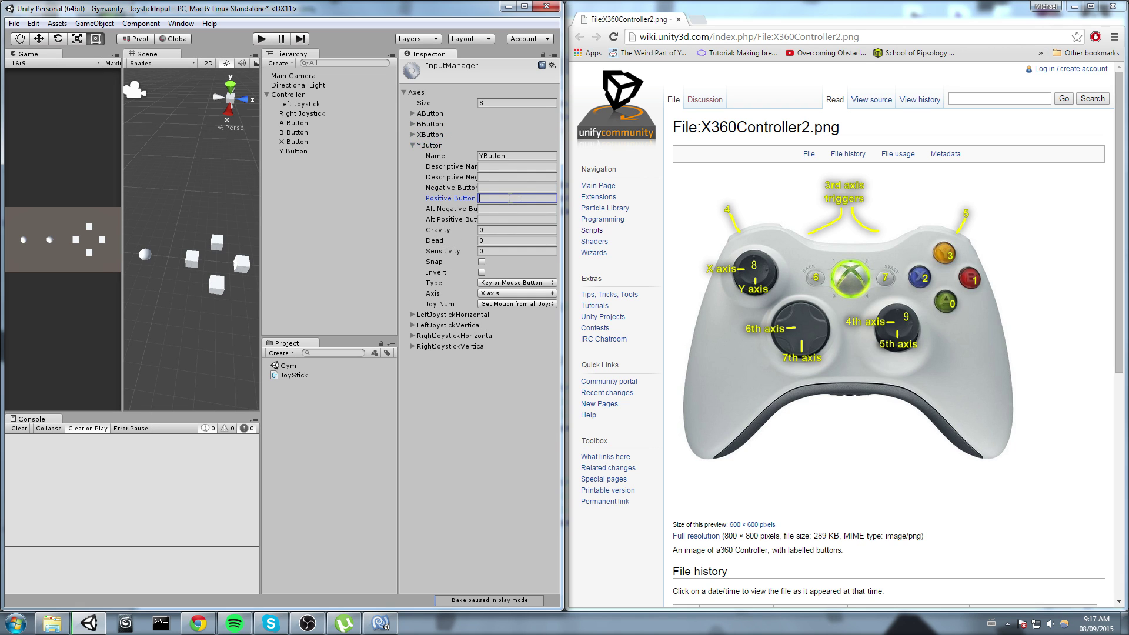
key("ctrl+v")
left_click(439, 147)
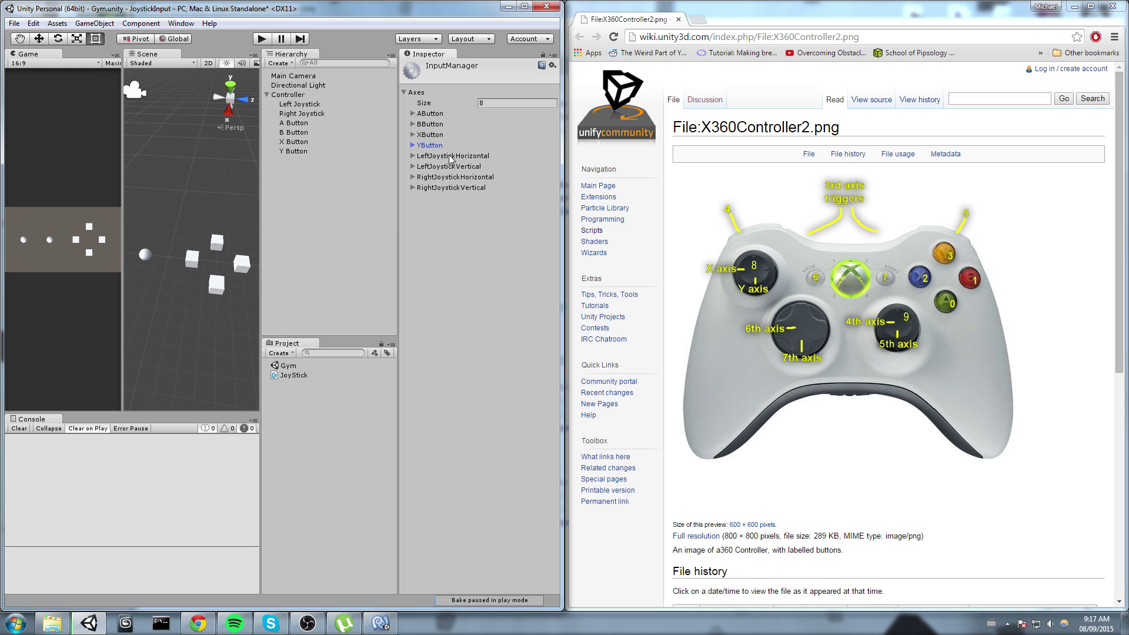
- Make LeftJoystickHorizontal a Joystick Axis type reading the X axis
left_click(450, 156)
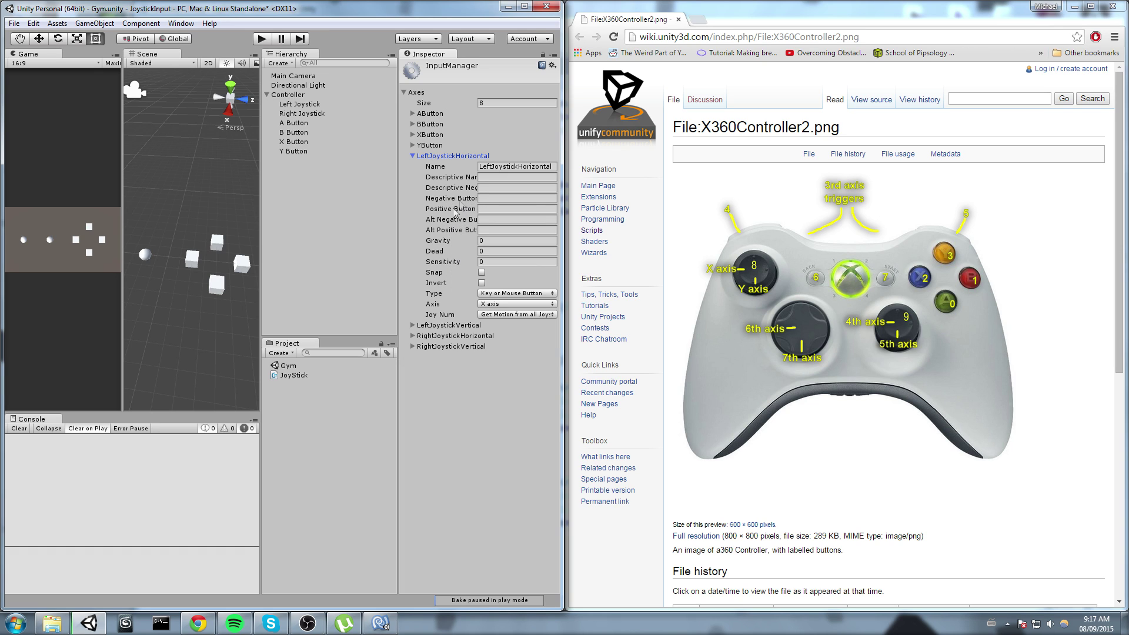
left_click(436, 298)
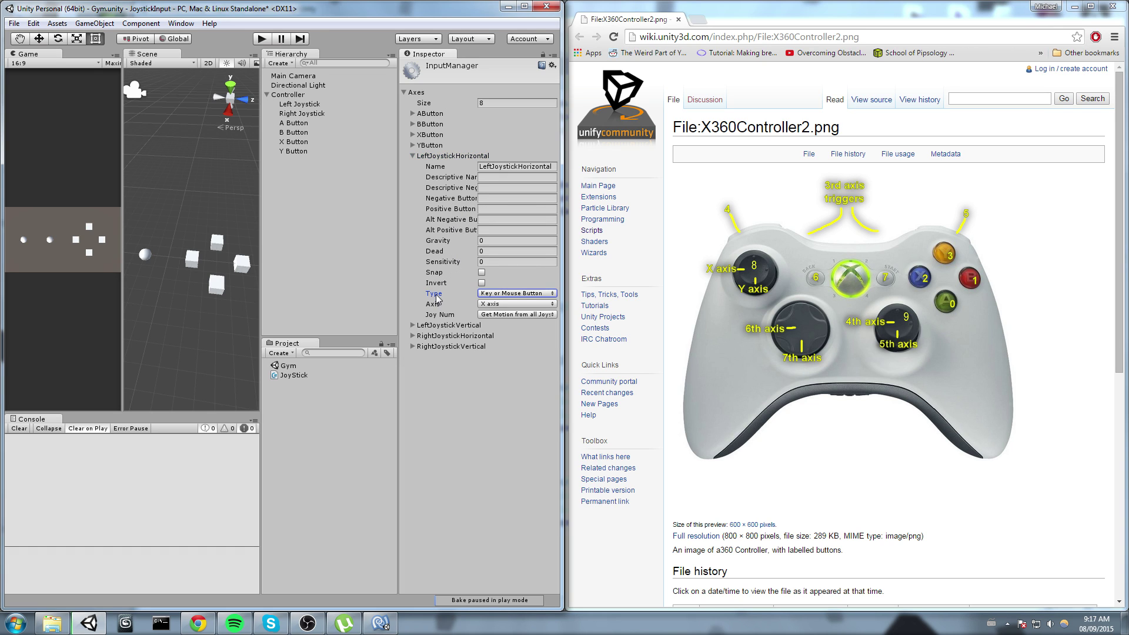
left_click(504, 293)
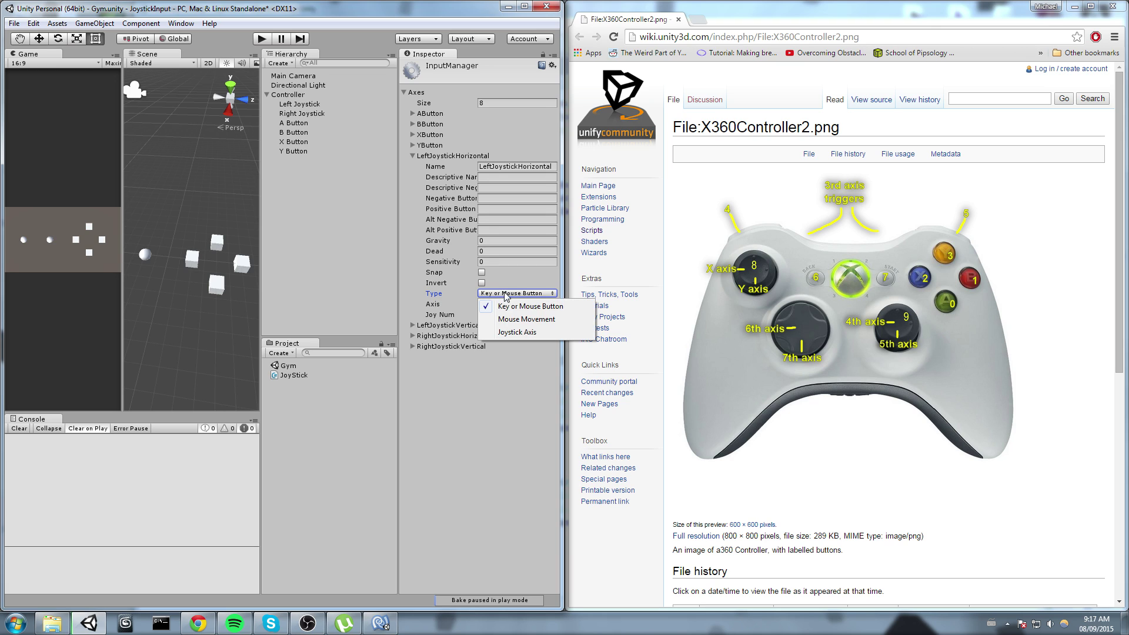
left_click(518, 333)
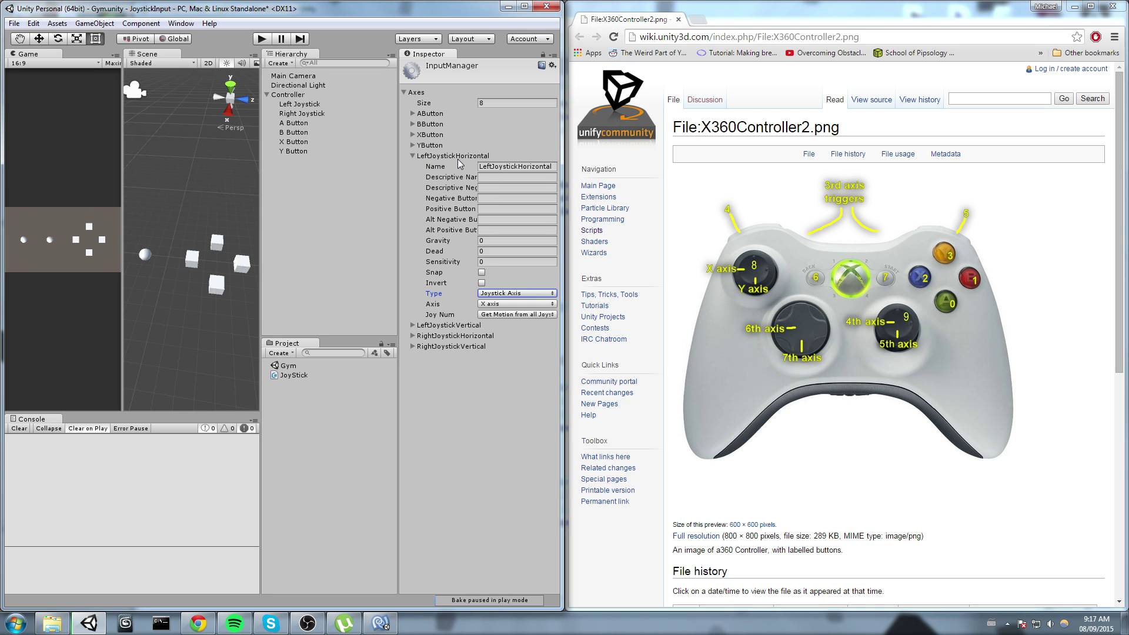
left_click(499, 304)
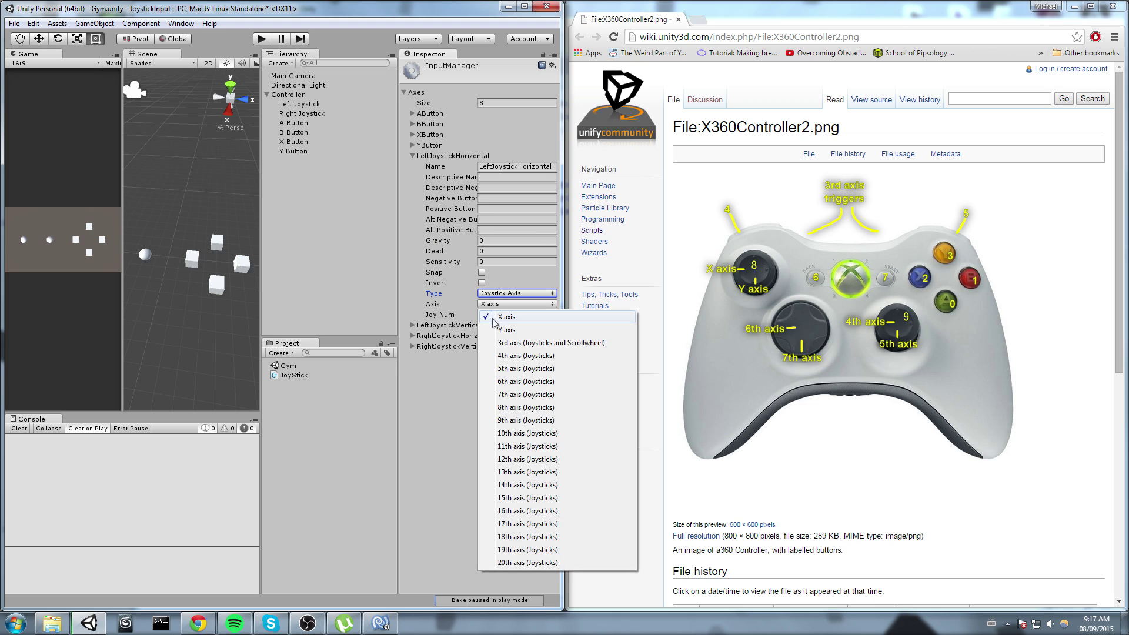
left_click(509, 320)
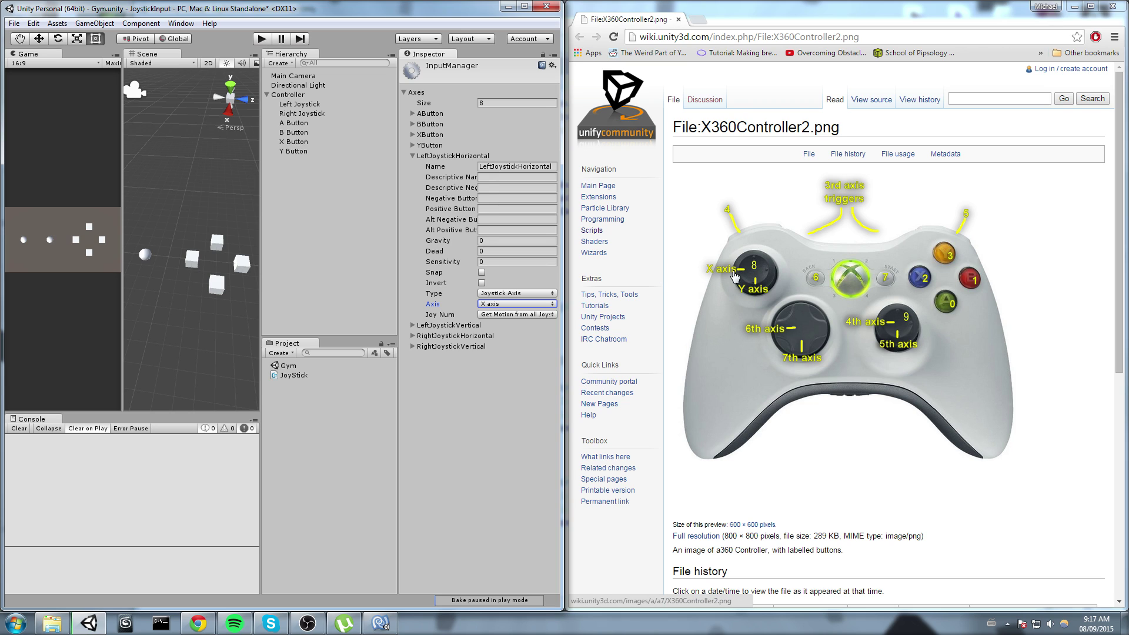
left_click(464, 156)
- Make LeftJoystickVertical a Joystick Axis type reading the Y axis
left_click(441, 167)
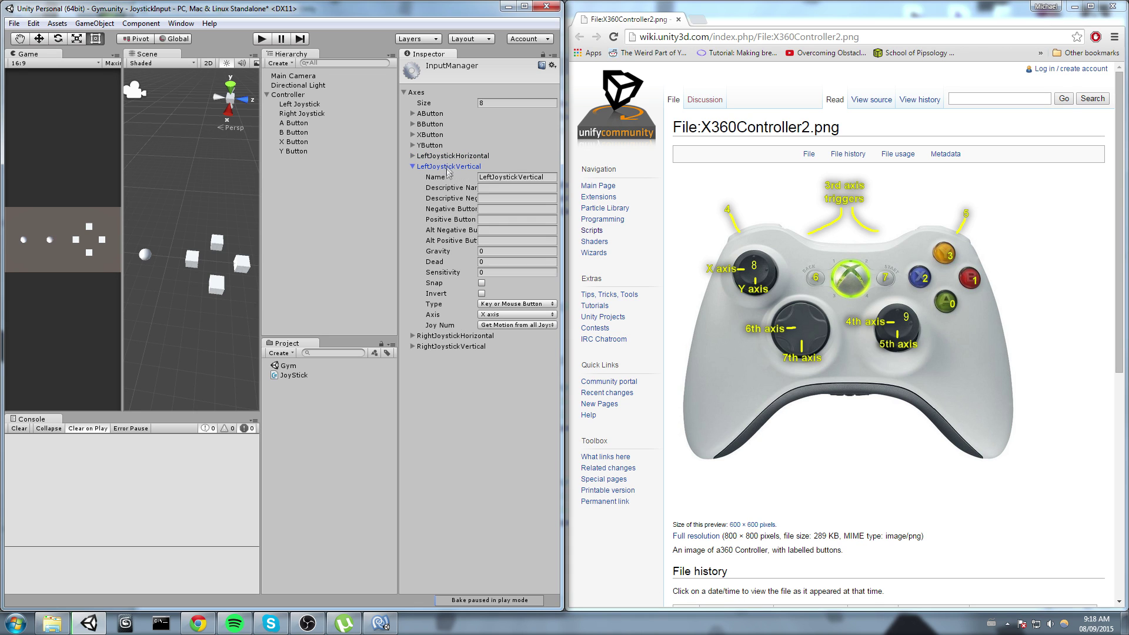
left_click(509, 304)
left_click(511, 343)
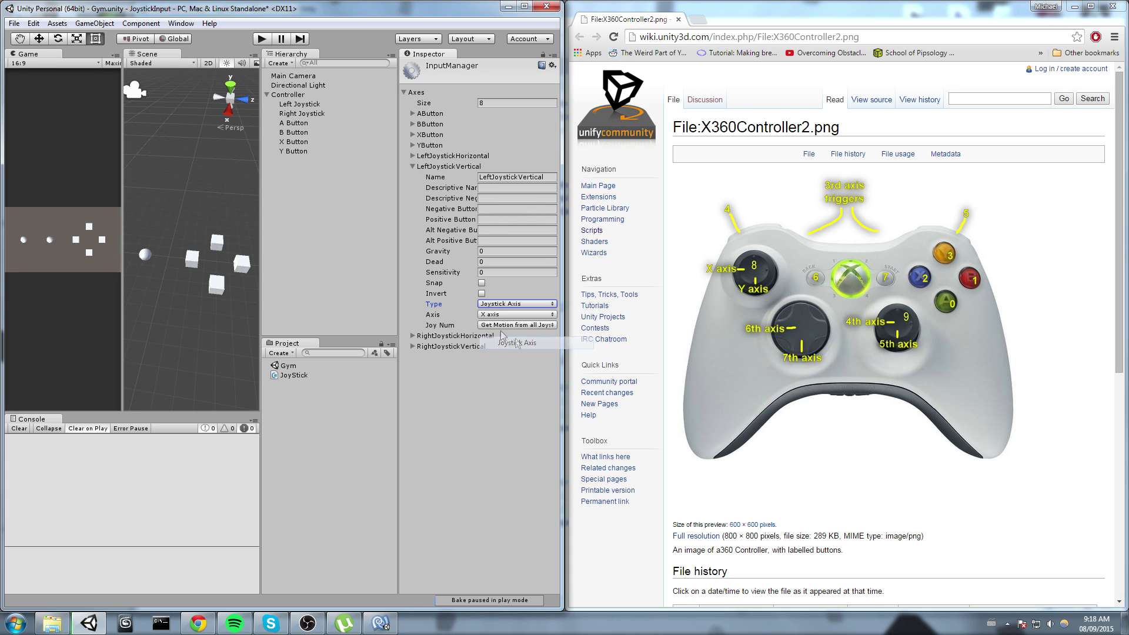
left_click(494, 316)
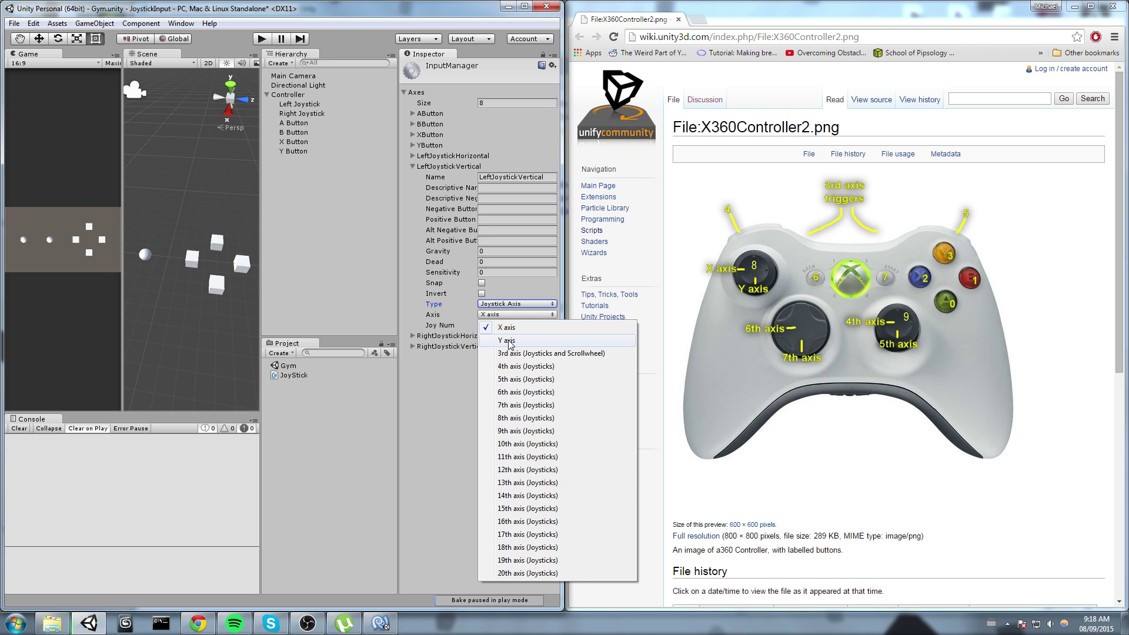
left_click(509, 341)
left_click(442, 167)
- Make RightJoystickHorizontal a Joystick Axis type reading the 4th axis
left_click(437, 177)
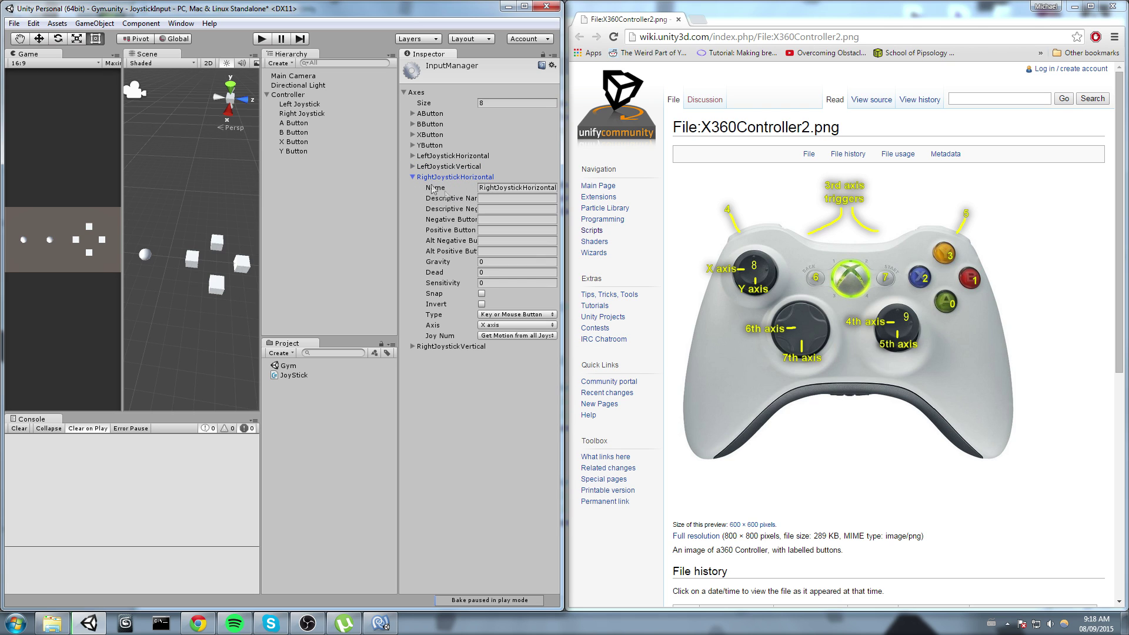
left_click(502, 316)
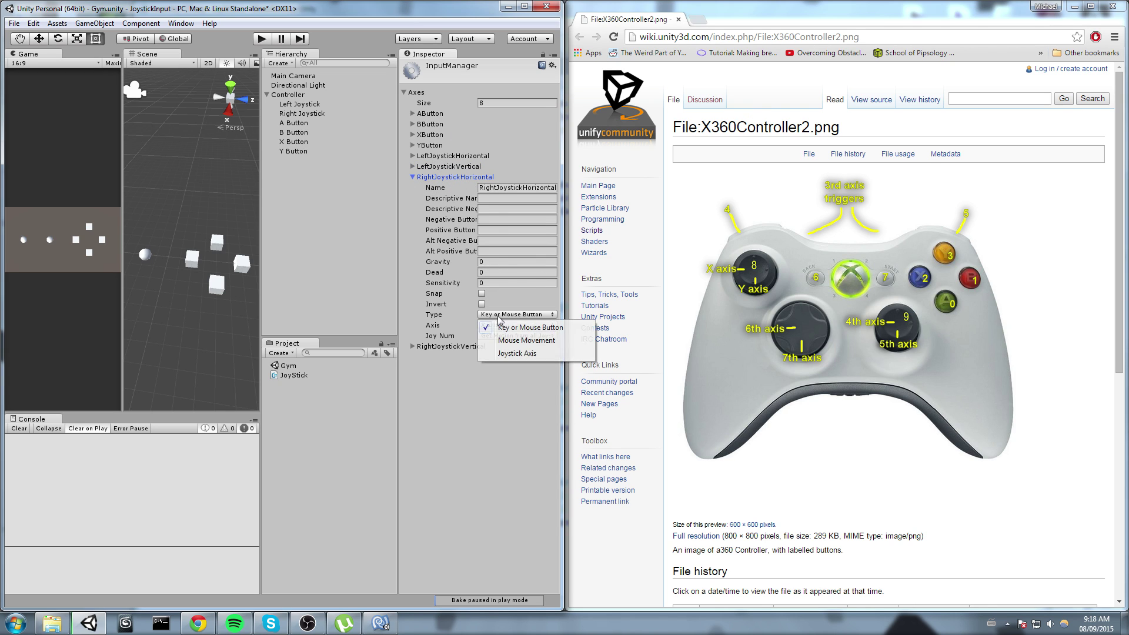
left_click(503, 354)
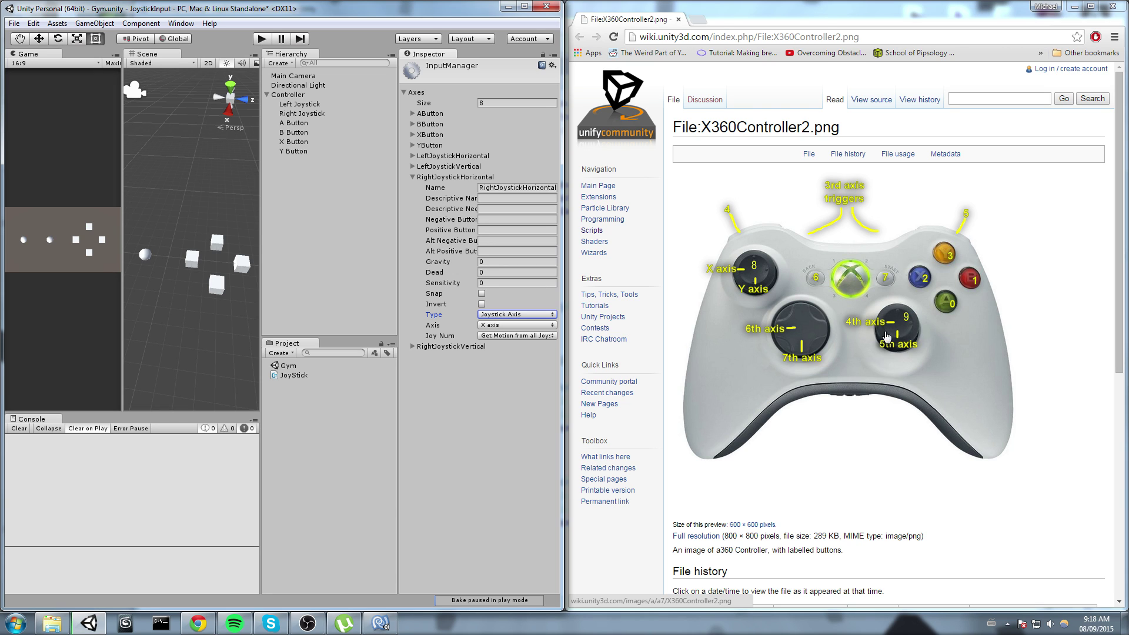
left_click(524, 325)
left_click(527, 377)
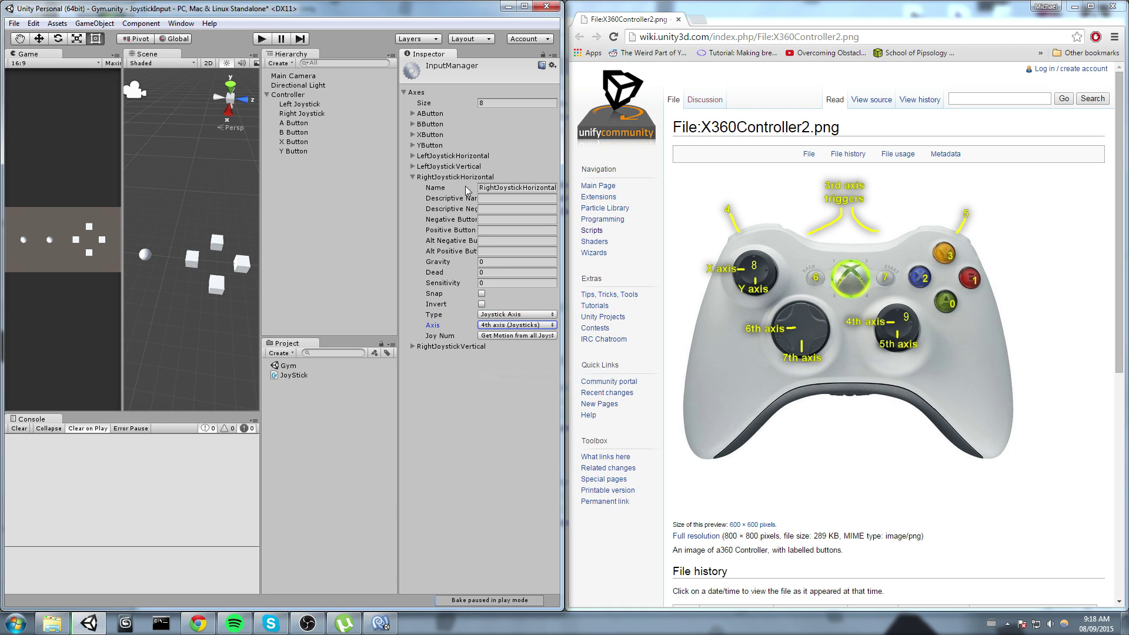
left_click(454, 177)
- Make RightJoystickVertical a Joystick Axis type reading the 5th axis
left_click(444, 188)
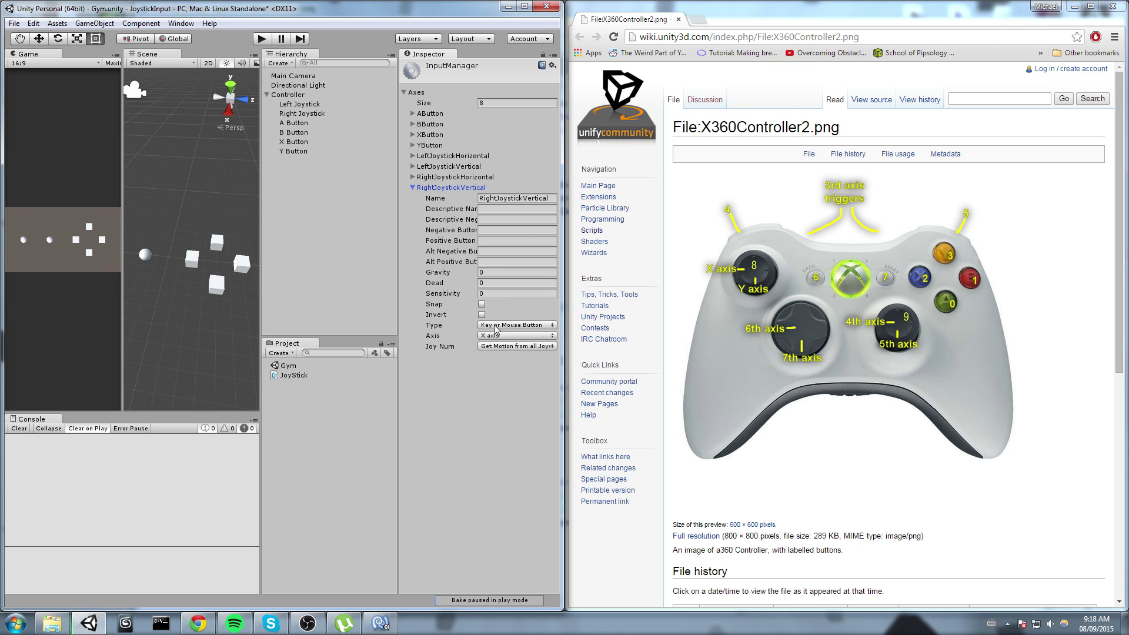
left_click(494, 325)
left_click(497, 364)
left_click(506, 336)
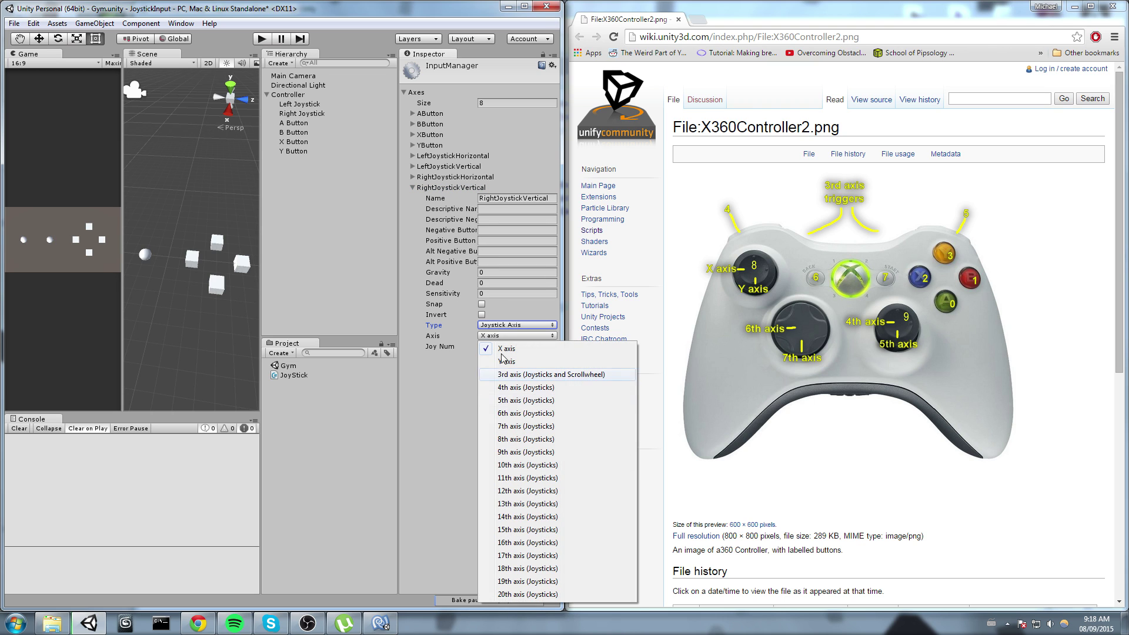
left_click(522, 405)
left_click(510, 407)
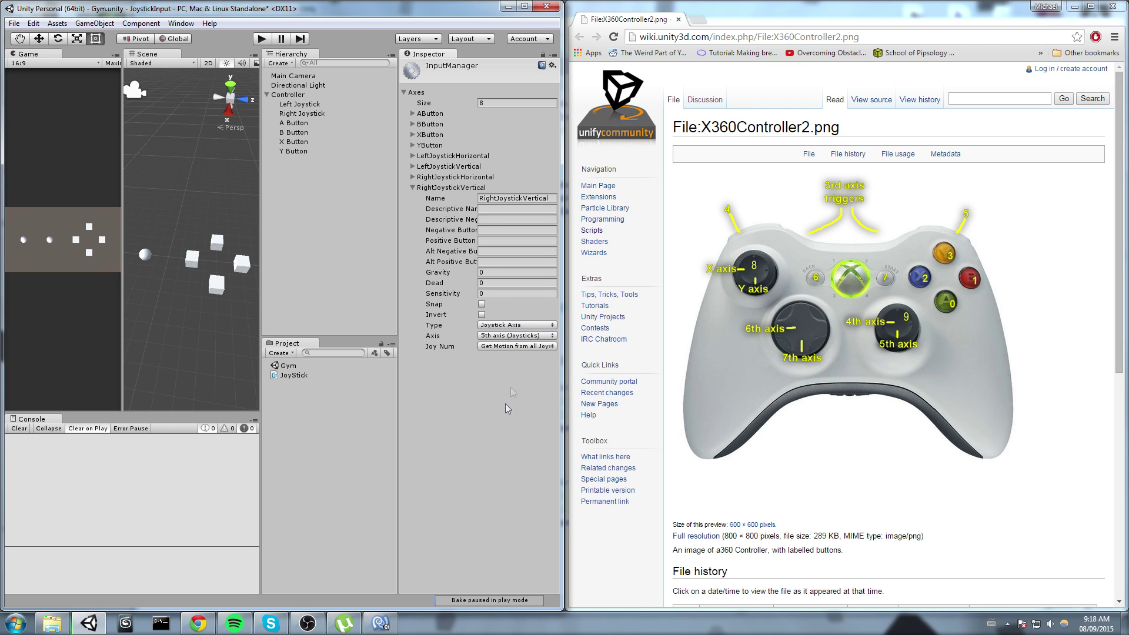
left_click(456, 157)
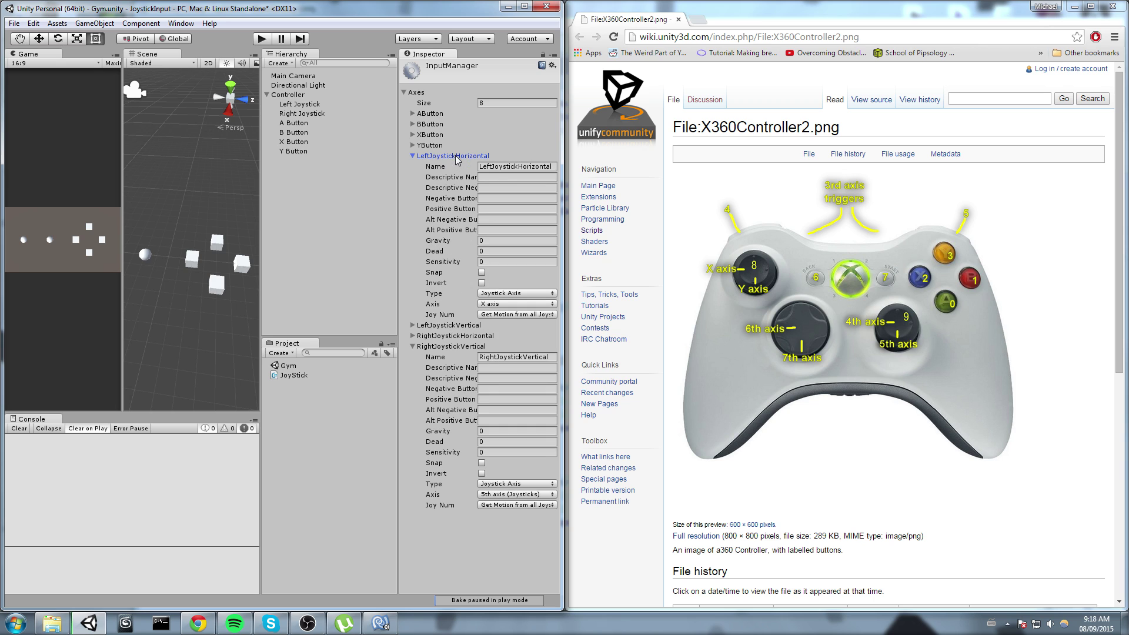
left_click(471, 326)
- Set Sensitivity to 4 for LeftJoystickHorizontal and 1 for RightJoystickVertical
left_click(491, 263)
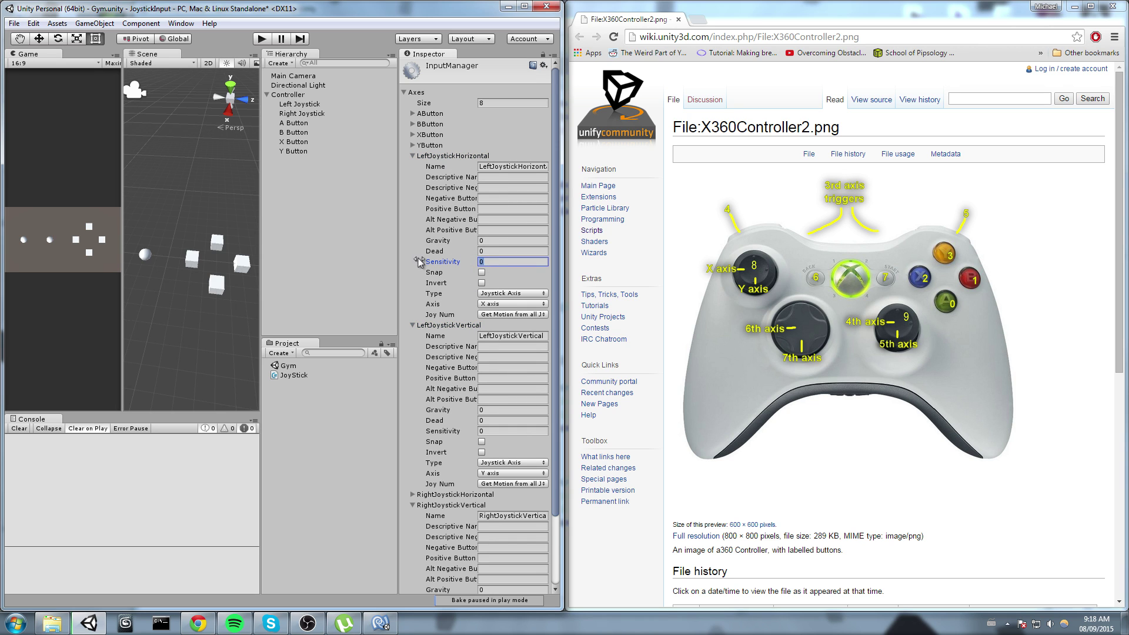
scroll(504, 250, "down", 3)
type("4")
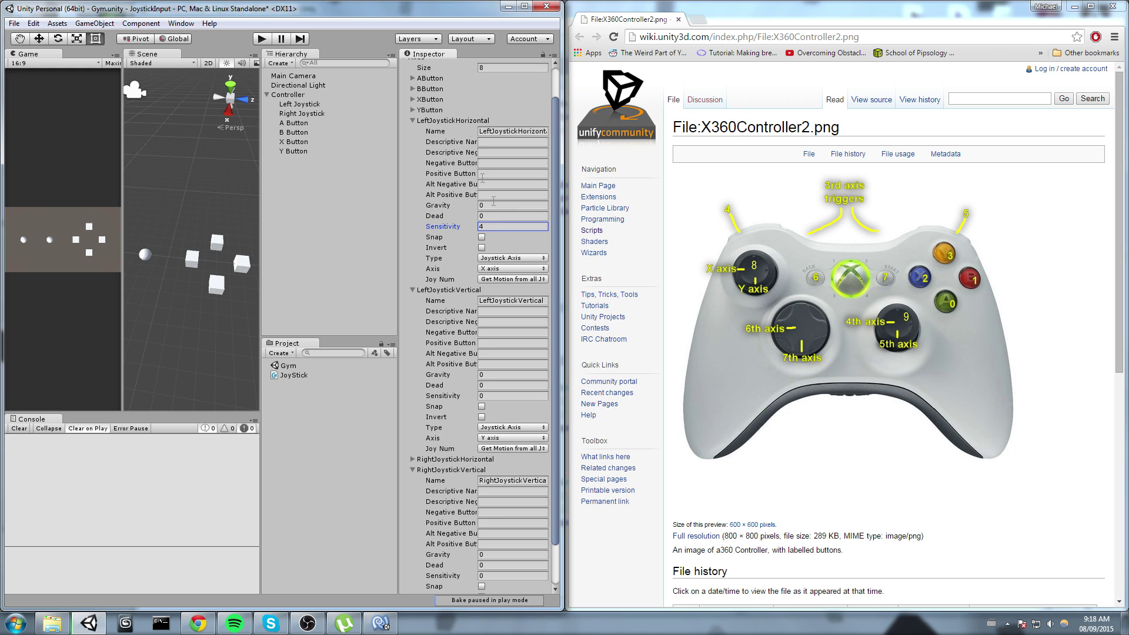
left_click(454, 123)
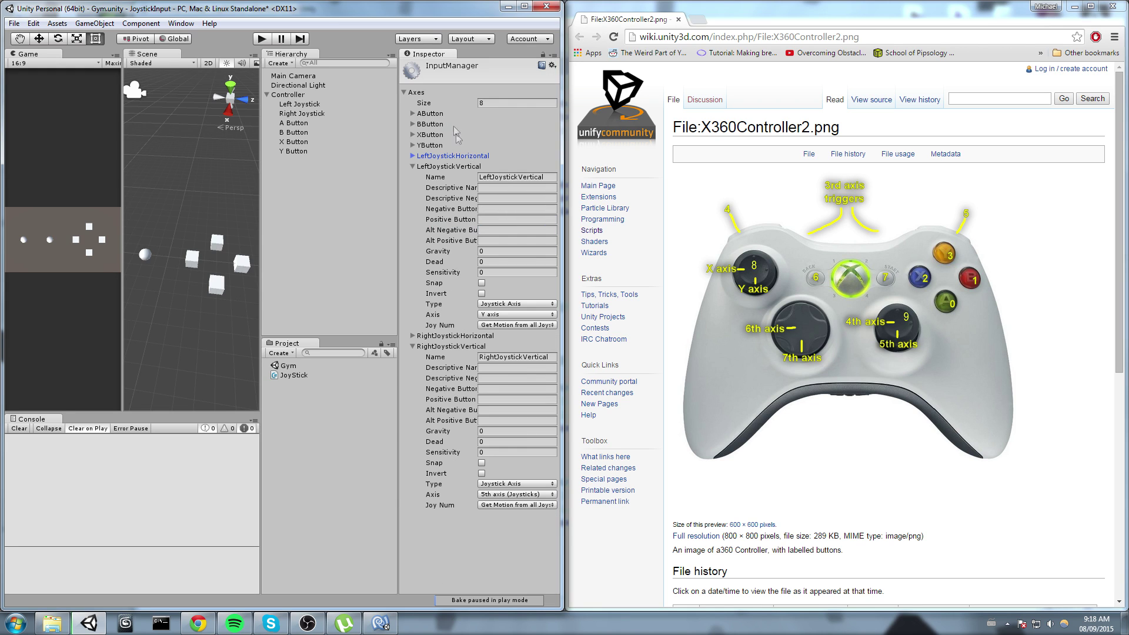
left_click(450, 166)
left_click(453, 177)
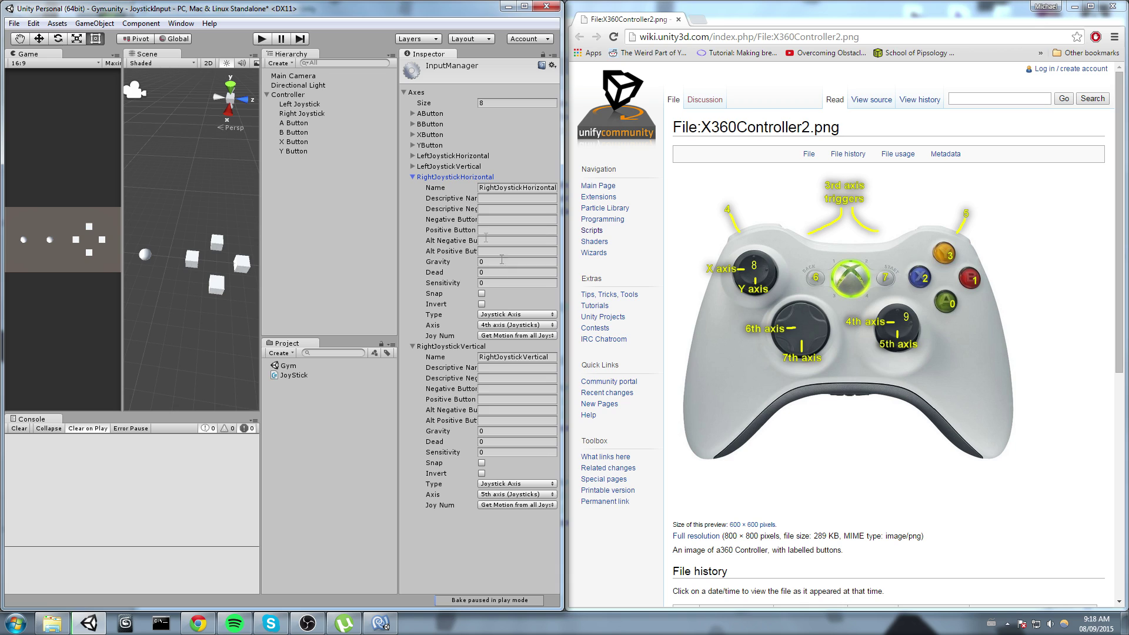
left_click(447, 177)
left_click(493, 294)
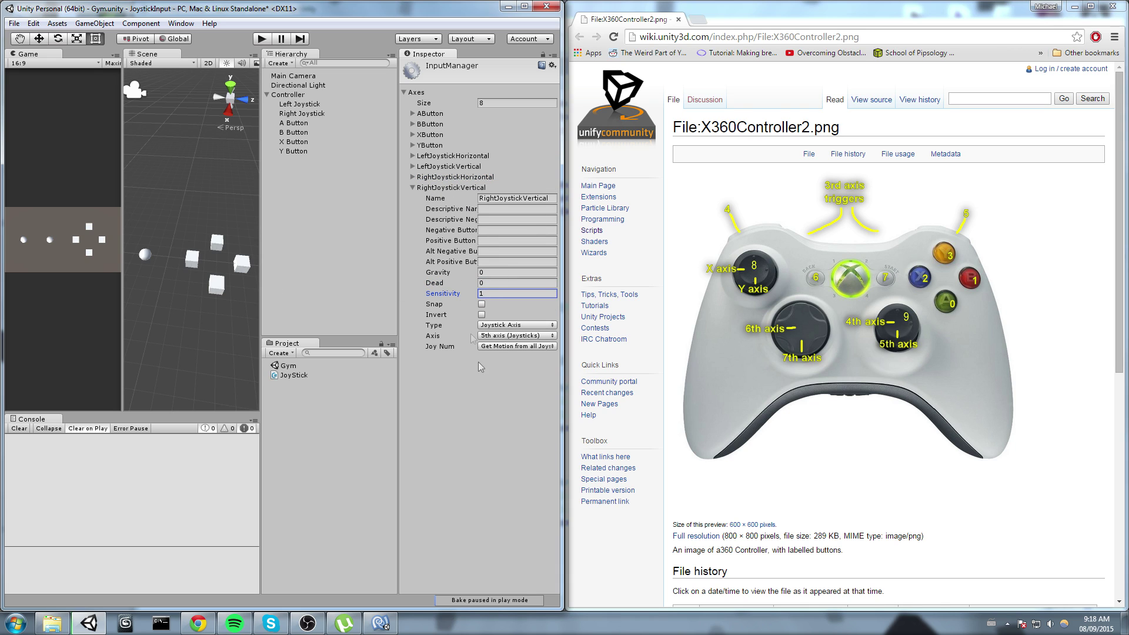
type("1")
key("Return")
left_click(446, 188)
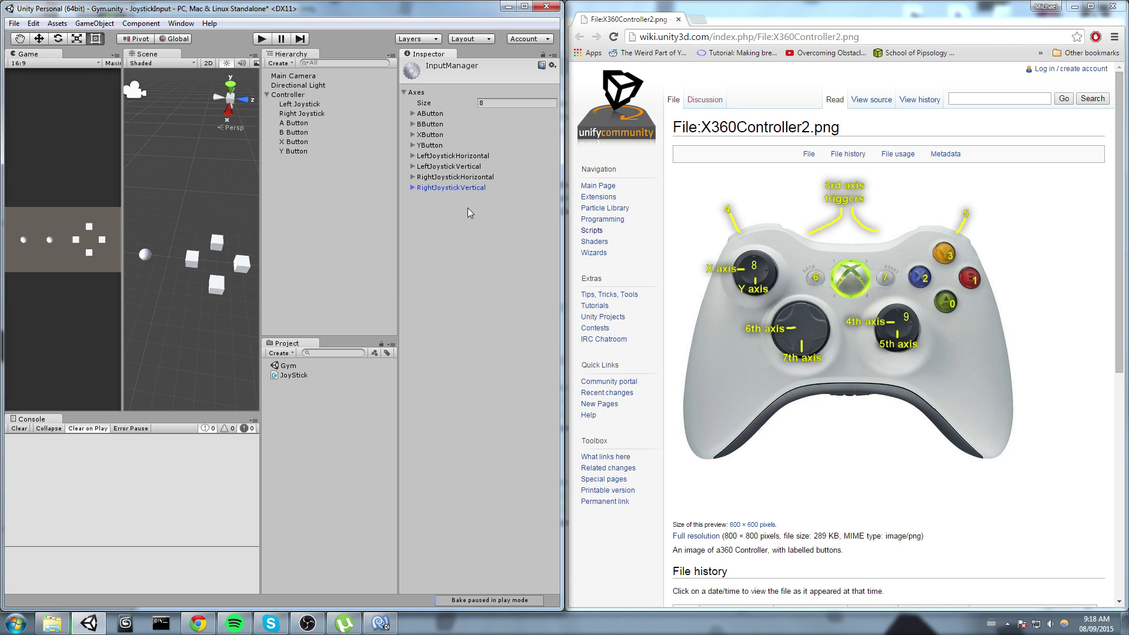
- Maximize the Unity editor and widen the Game and Scene views
left_click(524, 6)
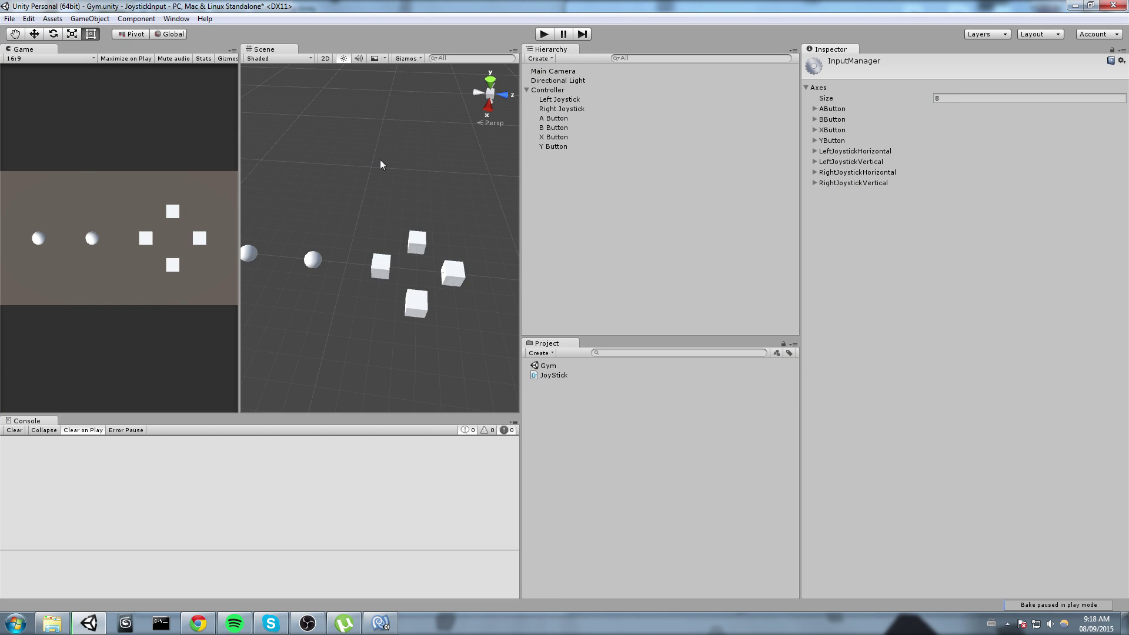
middle_click_drag(380, 164, 590, 214)
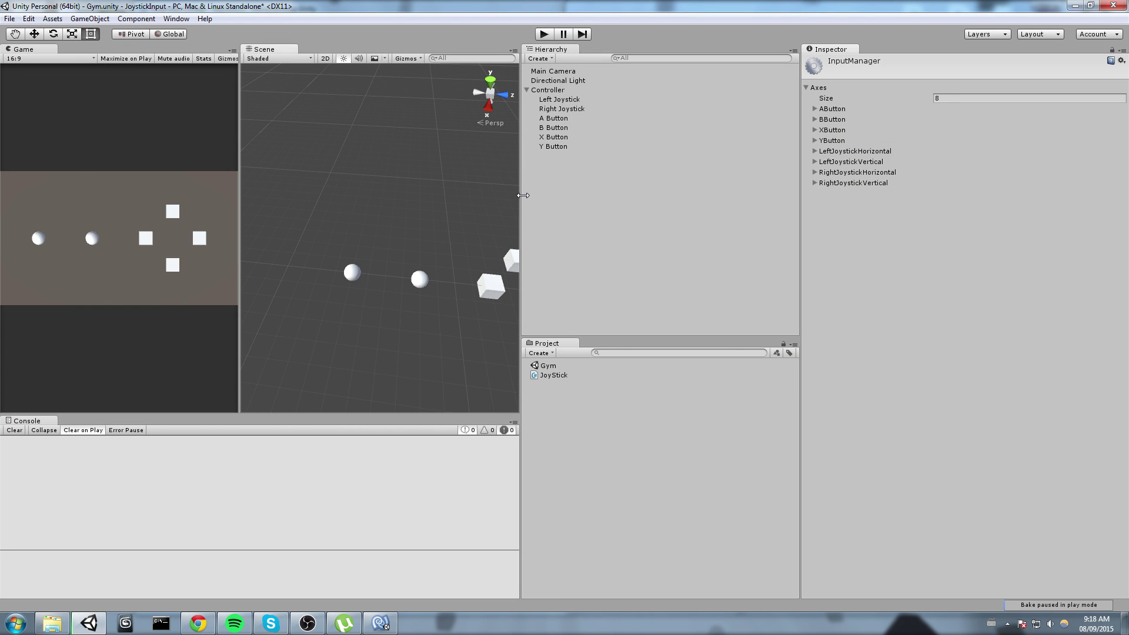
left_click_drag(523, 195, 830, 200)
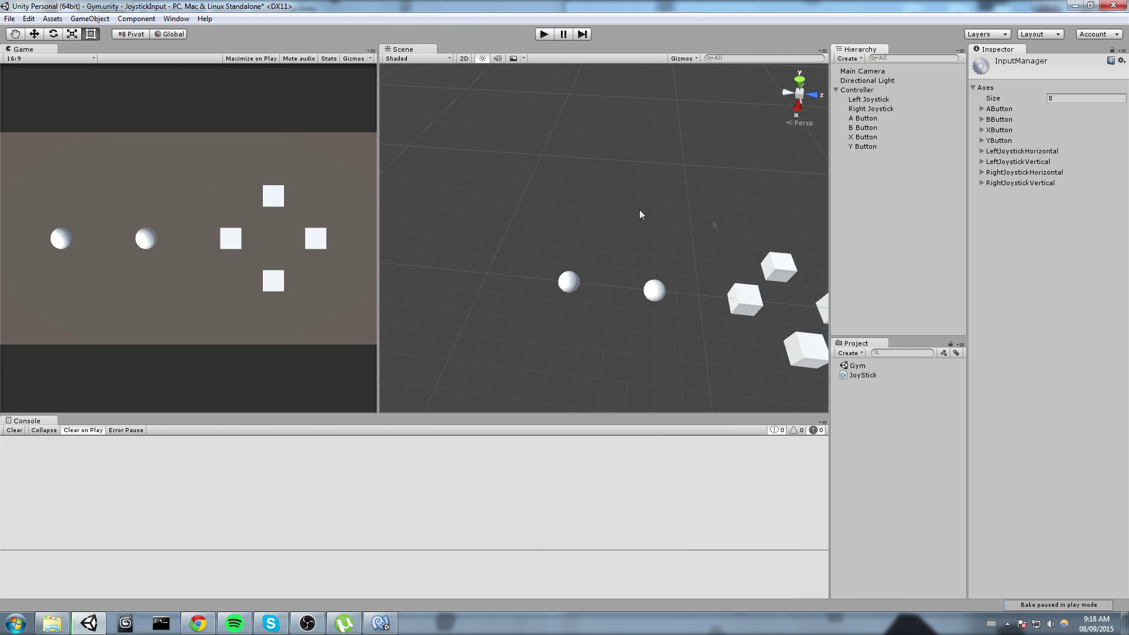
middle_click_drag(640, 210, 534, 163)
- Open JoyStick.cs in a maximized MonoDevelop and review its Update method
double_click(863, 374)
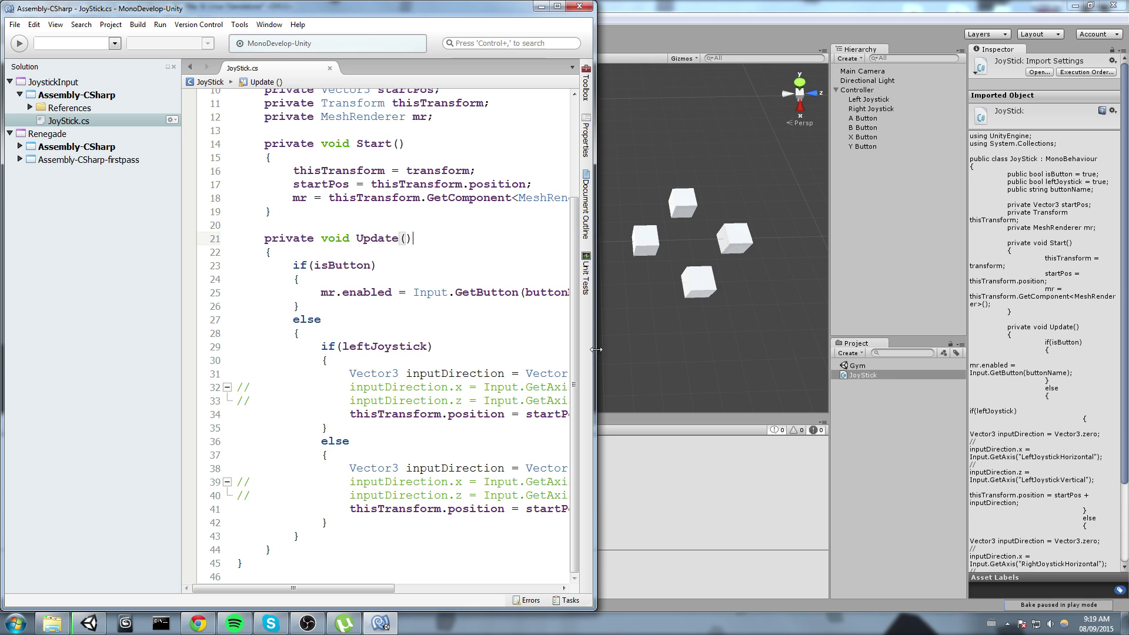
left_click(558, 6)
left_click(295, 293)
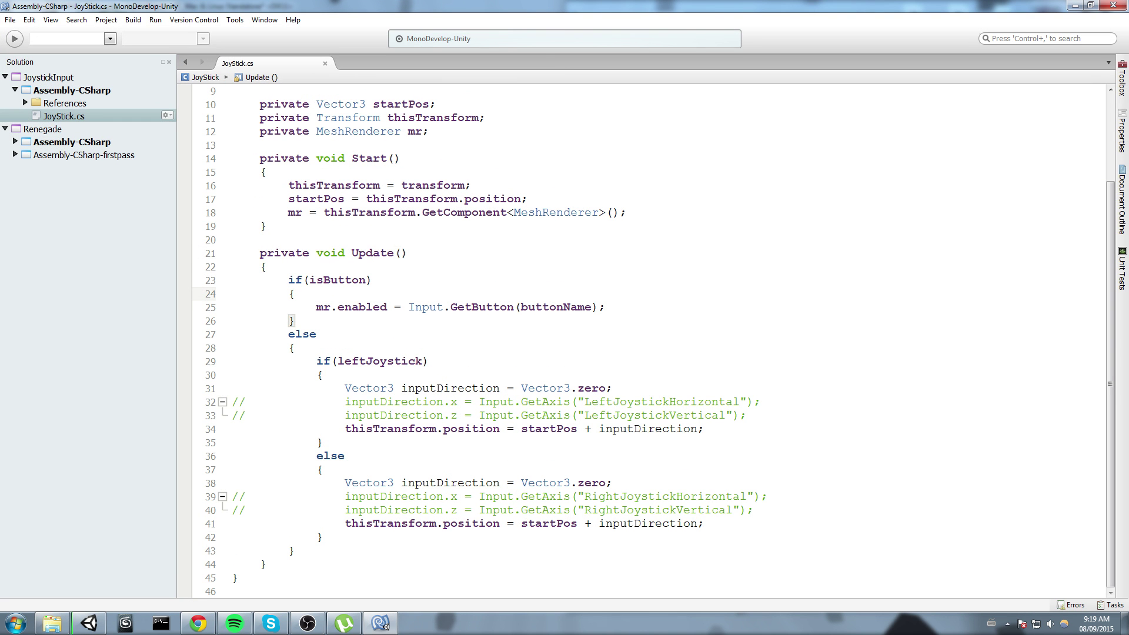
double_click(346, 279)
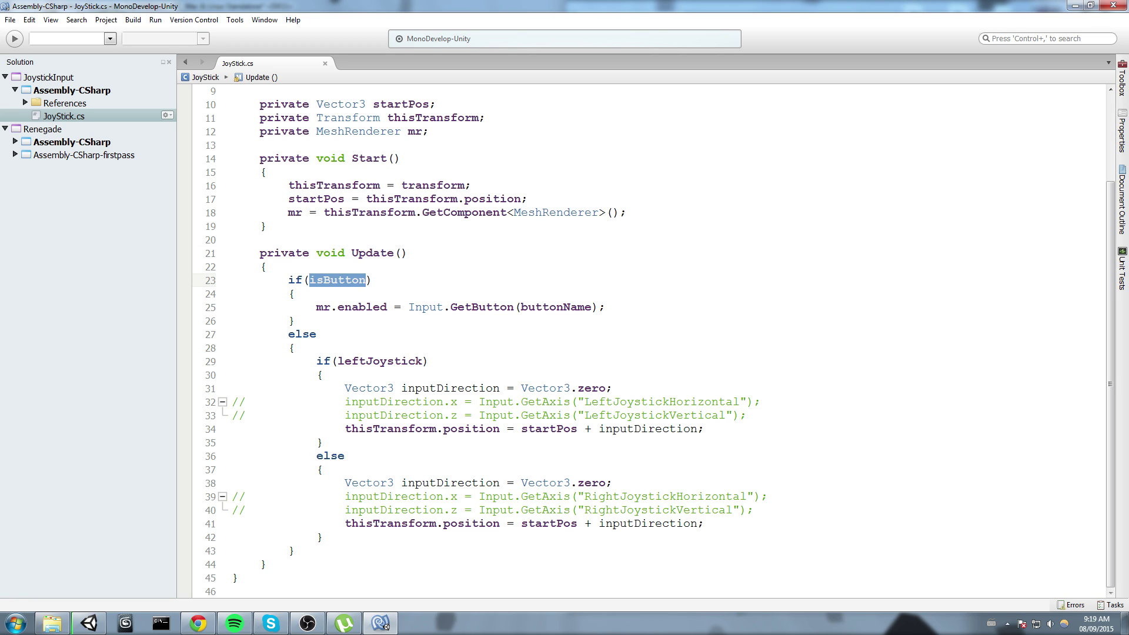
- Uncomment the GetAxis lines 32, 33, 39 and 40, then save the script
left_click(246, 402)
key("BackSpace")
left_click(246, 416)
key("BackSpace")
key("BackSpace")
left_click(240, 402)
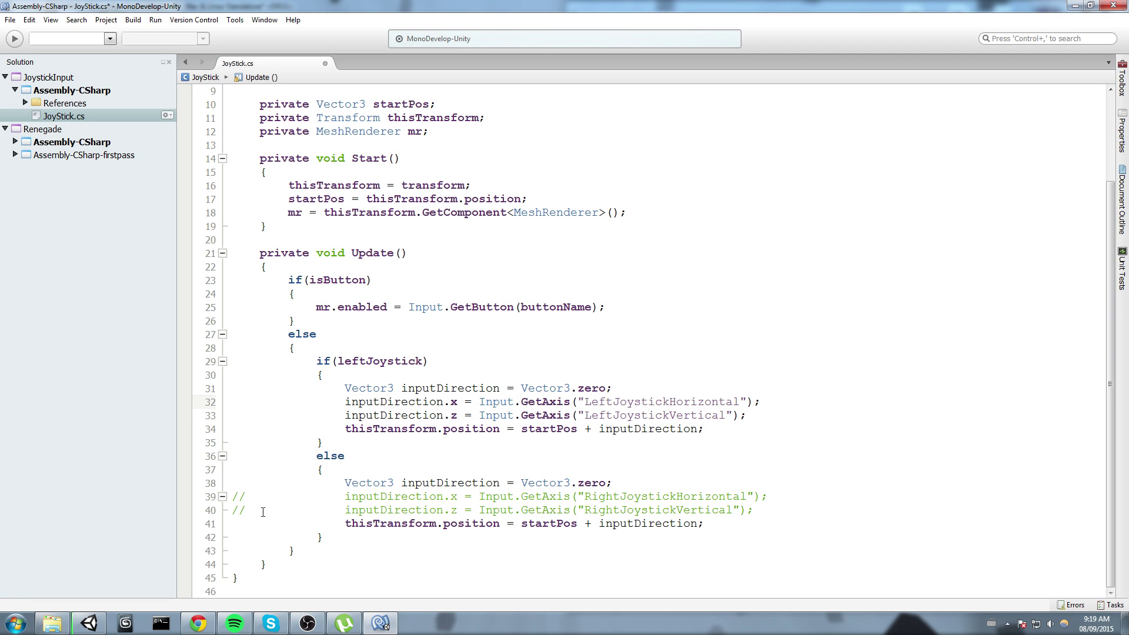
left_click(246, 496)
key("BackSpace")
key("BackSpace")
left_click(245, 510)
key("BackSpace")
key("BackSpace")
left_click(388, 483)
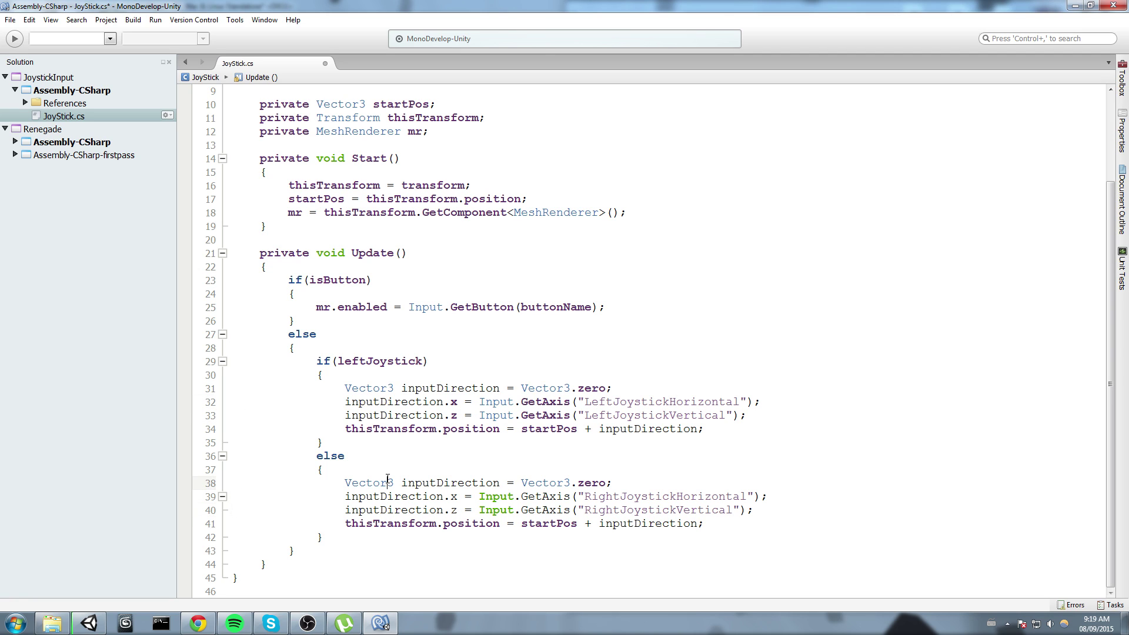
key("ctrl+s")
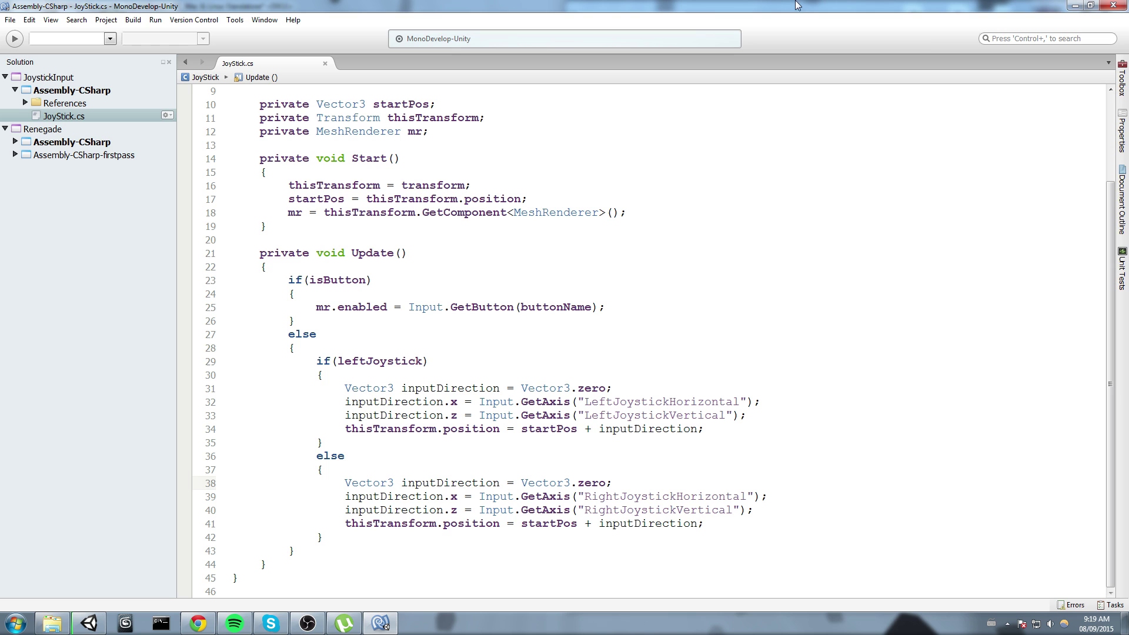
- Close MonoDevelop, run a quick test of the scene, and check the Input Button not set up error
left_click(1113, 5)
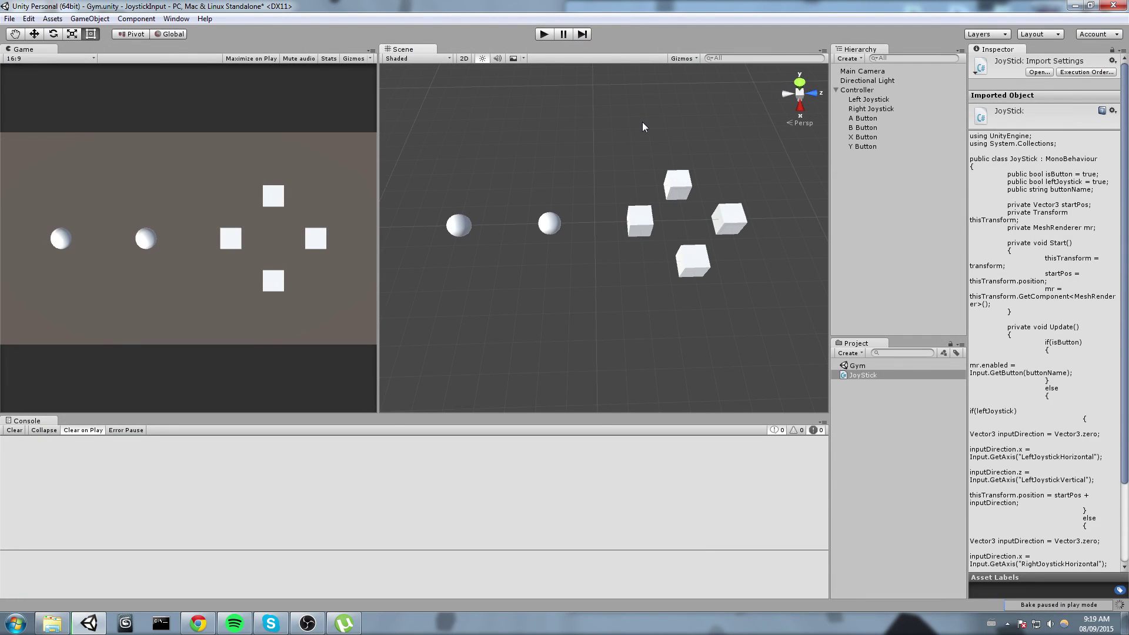
left_click(544, 33)
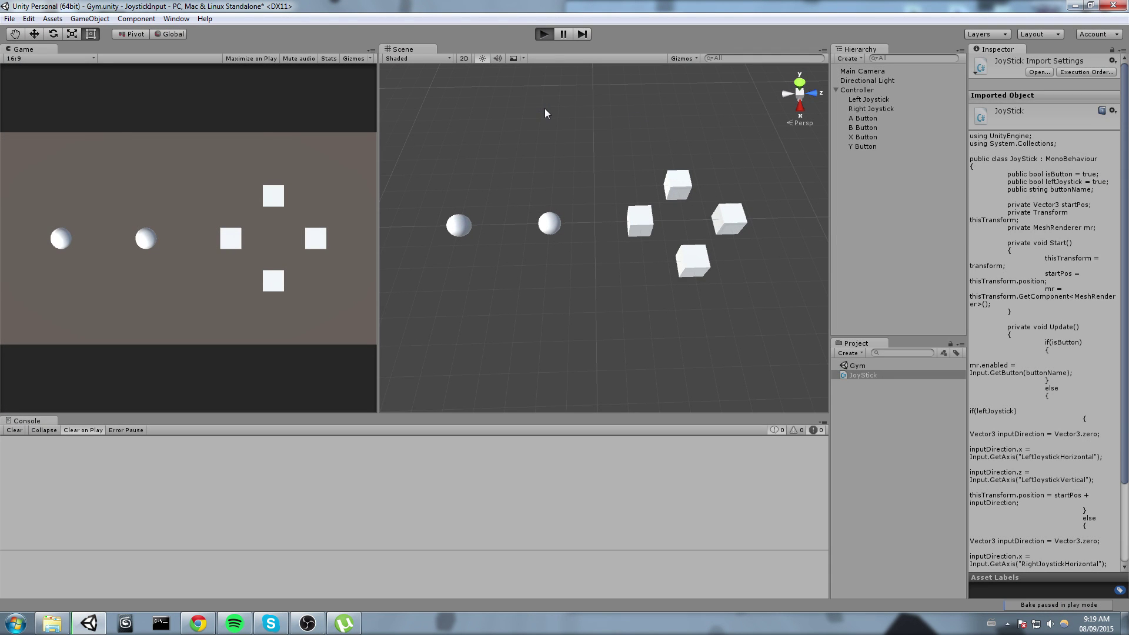
left_click(544, 34)
left_click(240, 463)
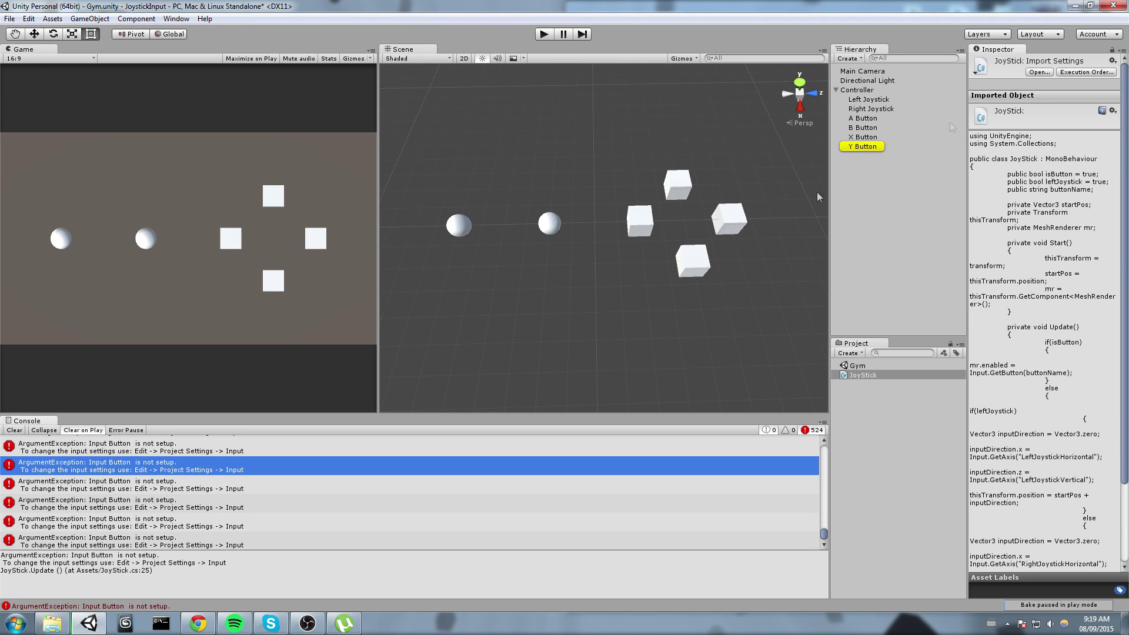
- Set the button cubes' Button Names to AButton, BButton, XButton and YButton in their JoyStick components
left_click(870, 146)
left_click(865, 118)
left_click(1055, 192)
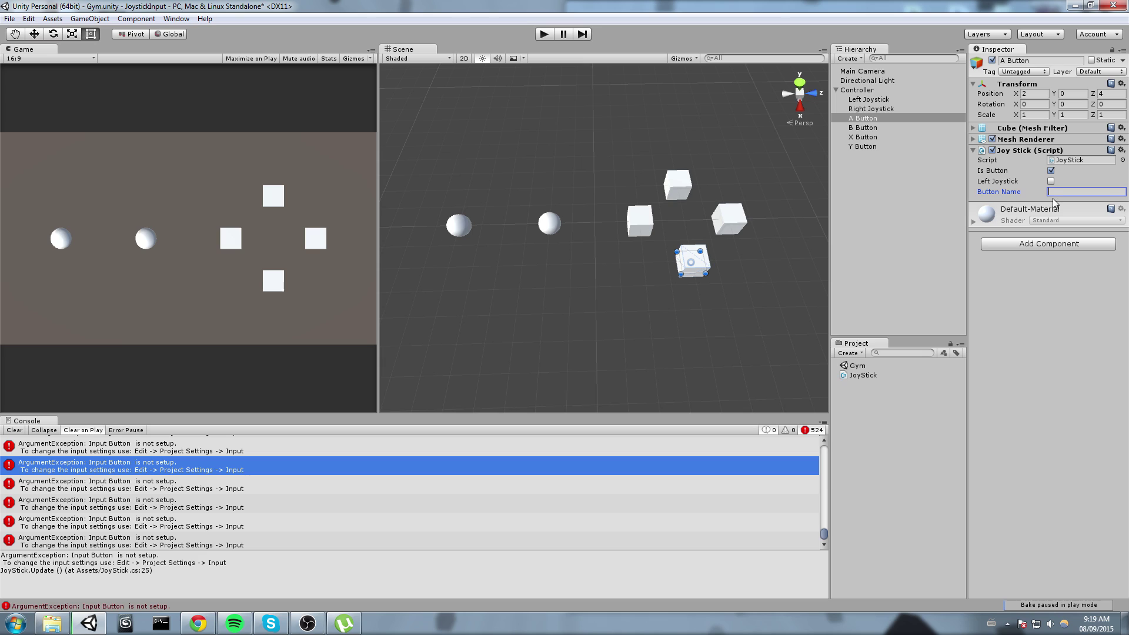
type("AButton")
left_click(885, 127)
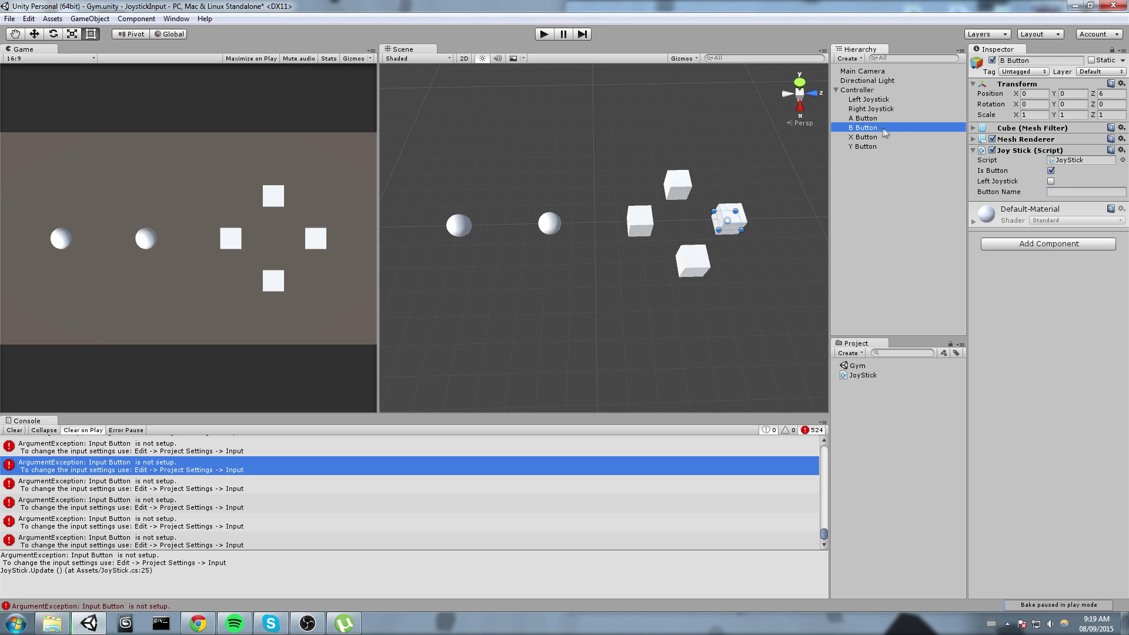
left_click(1068, 192)
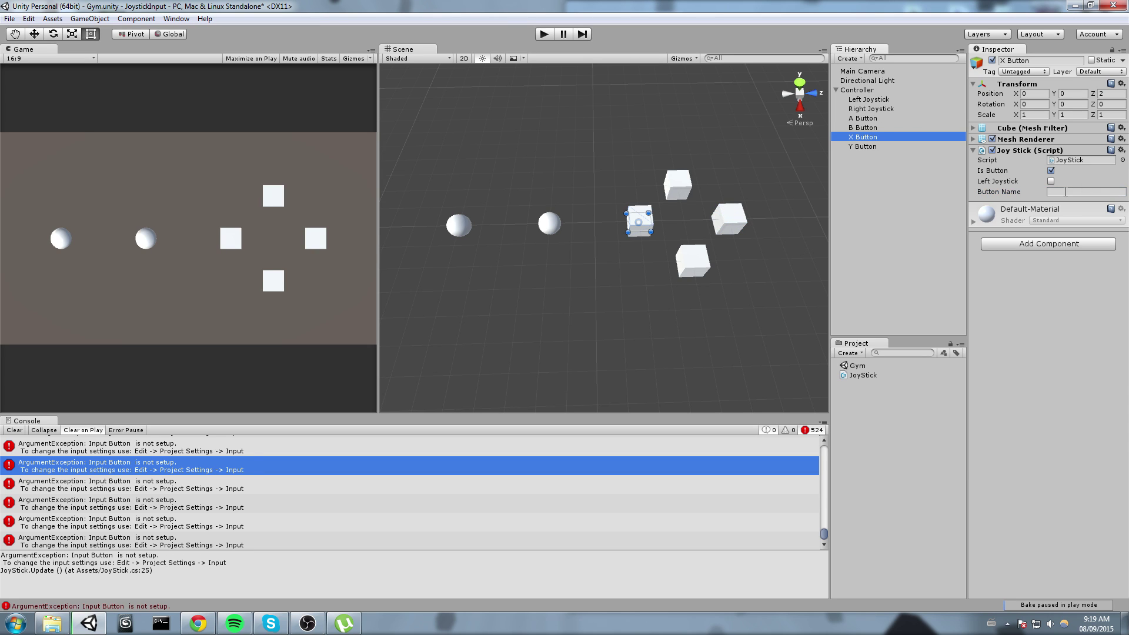
left_click(876, 137)
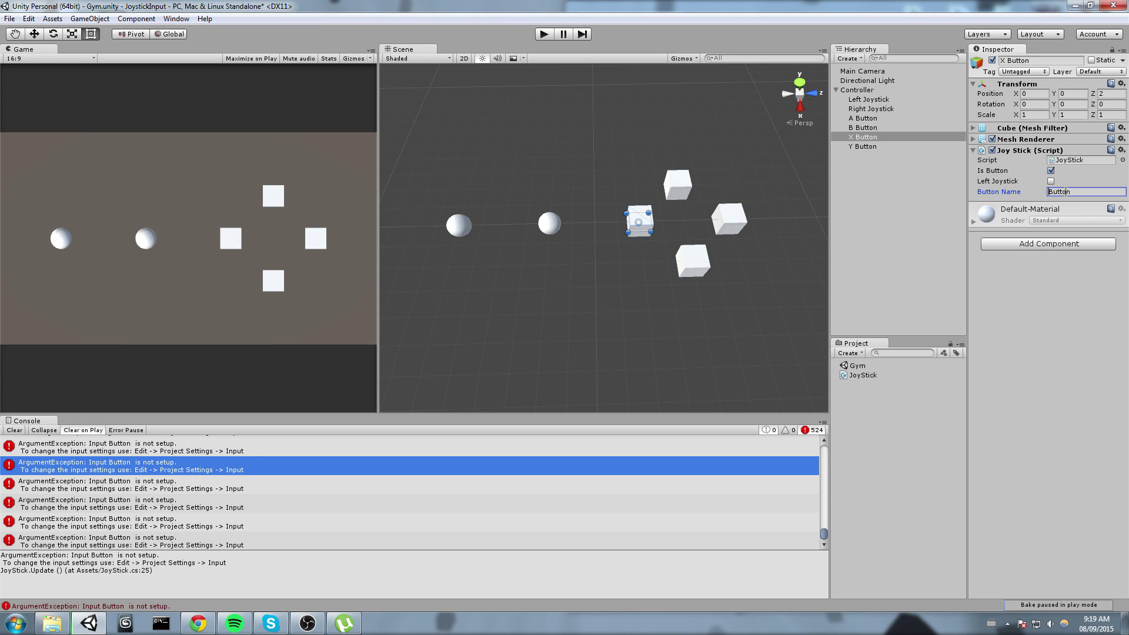
left_click(894, 147)
left_click(1075, 192)
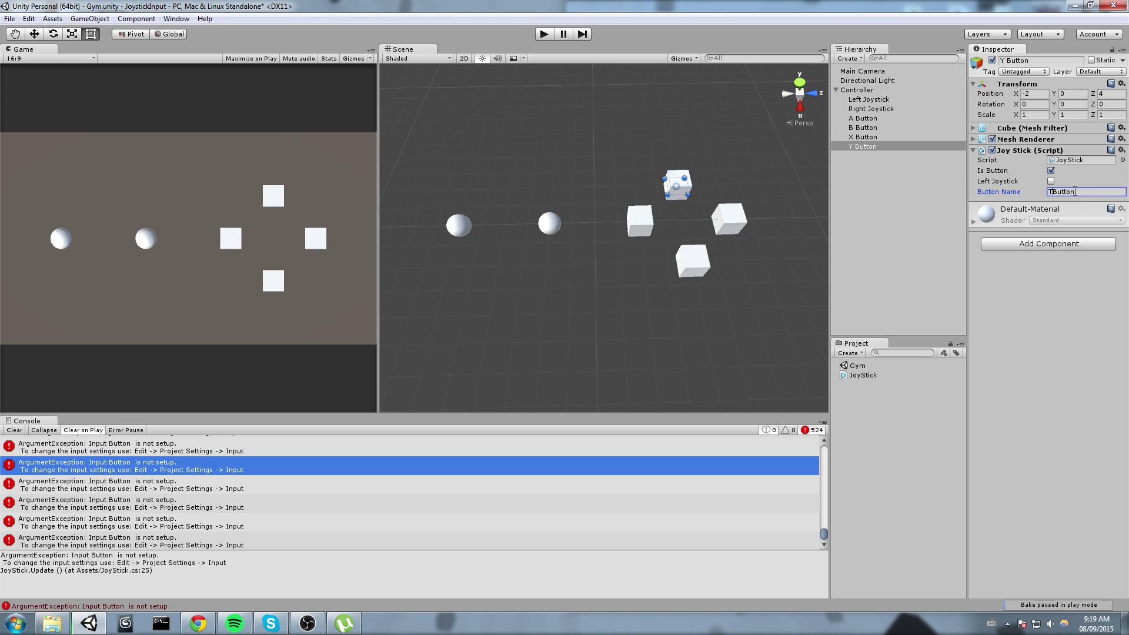
- Start play mode to test the joystick spheres and button cubes with the controller
left_click(545, 33)
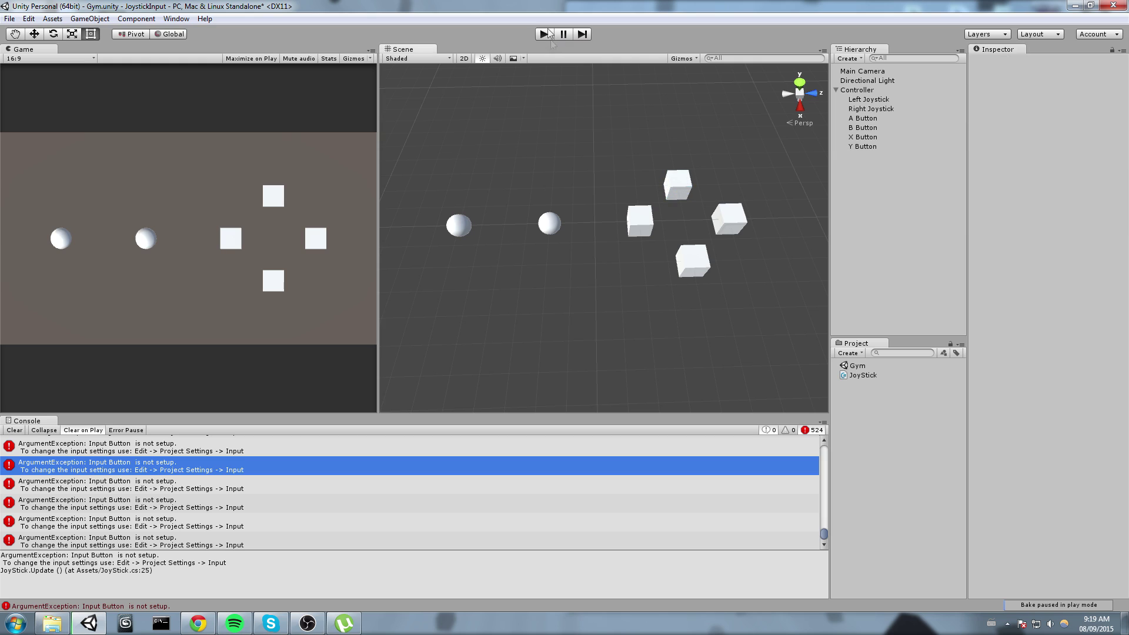